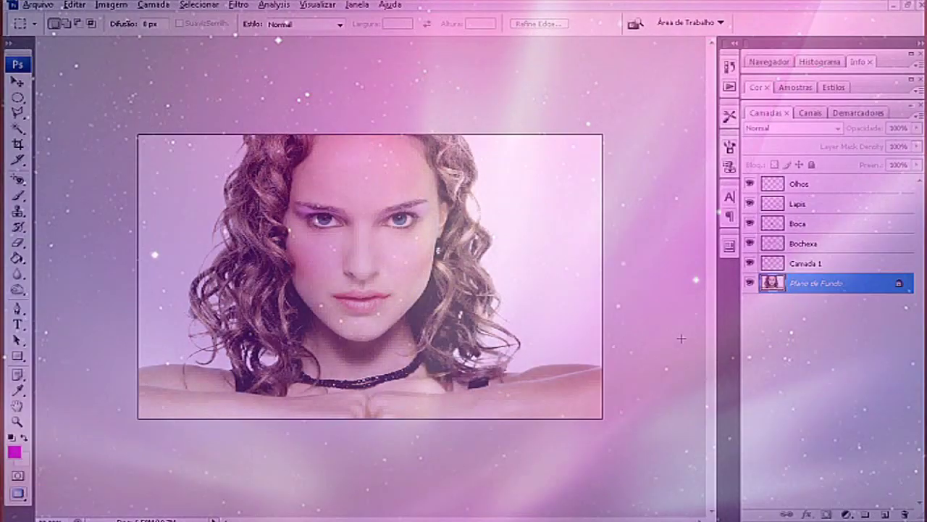
Step: Switch to the Move tool with V
key(v)
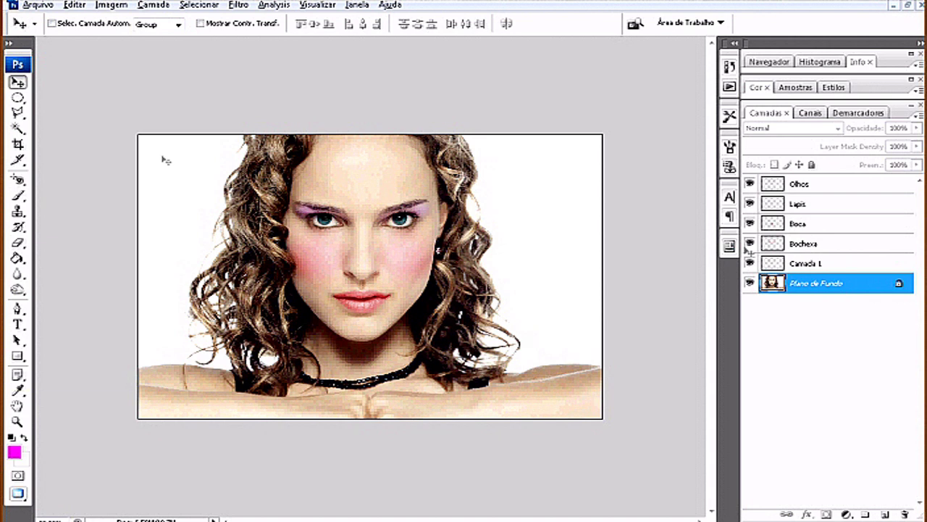
Step: Step through the Olhos, Lapis, Boca and Bochexa layers in the Layers panel
ctrl+click(828, 187)
click(828, 186)
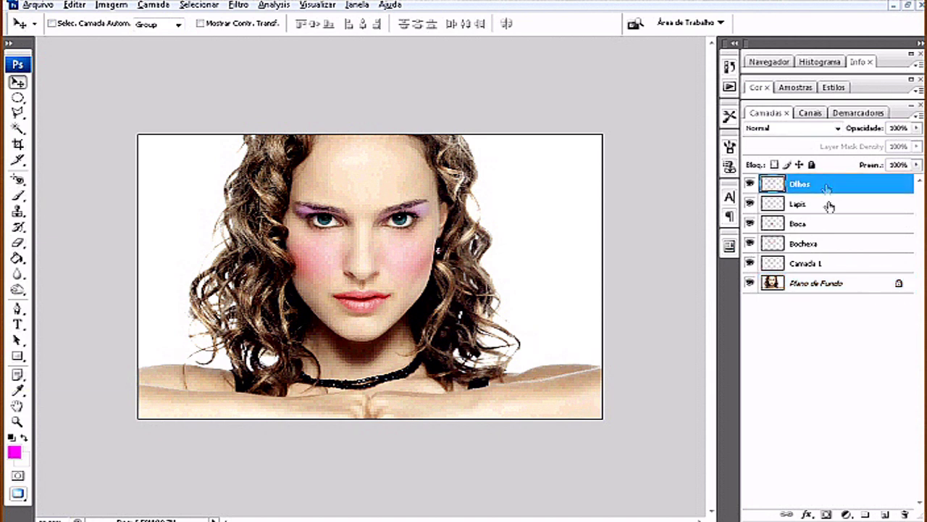
click(828, 205)
click(825, 225)
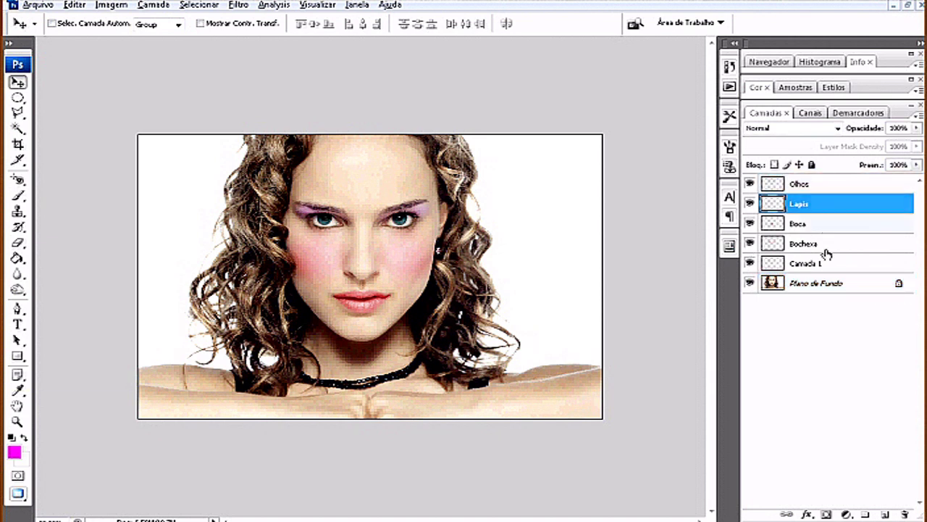
click(825, 247)
Step: Rename Camada 1 to Olhos2 and make Plano de Fundo the active layer
double_click(814, 264)
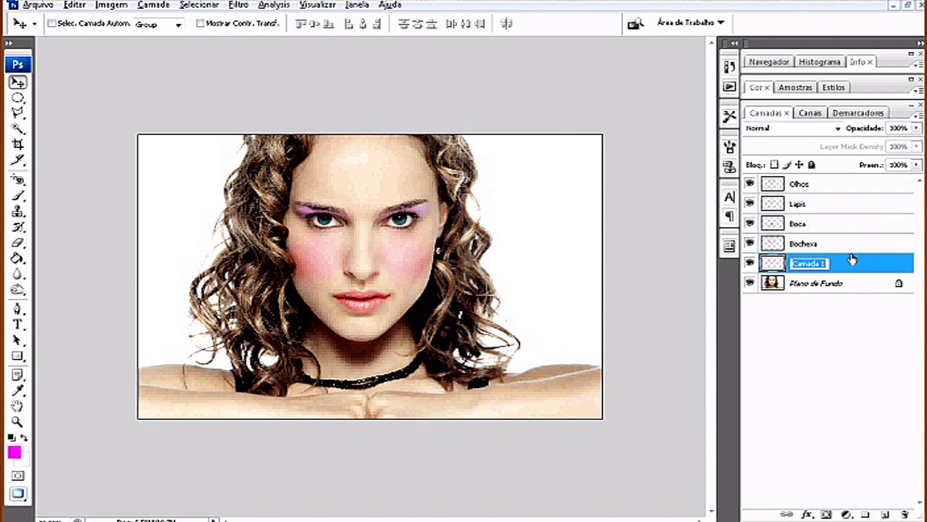
text(Ol)
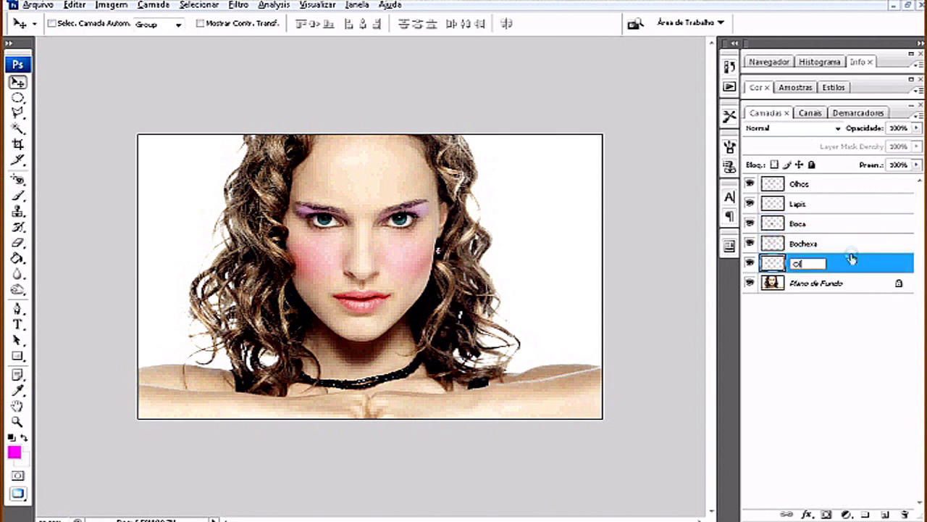
text(hos2)
click(841, 330)
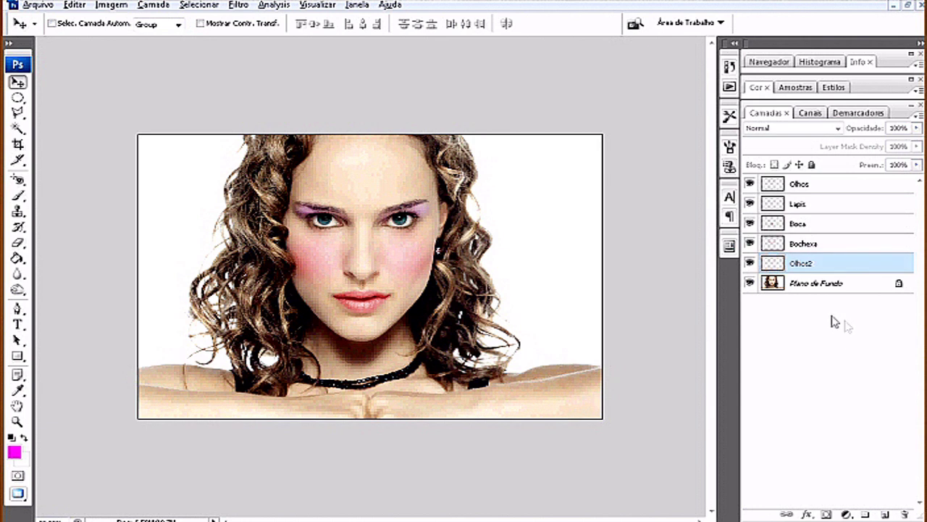
click(808, 286)
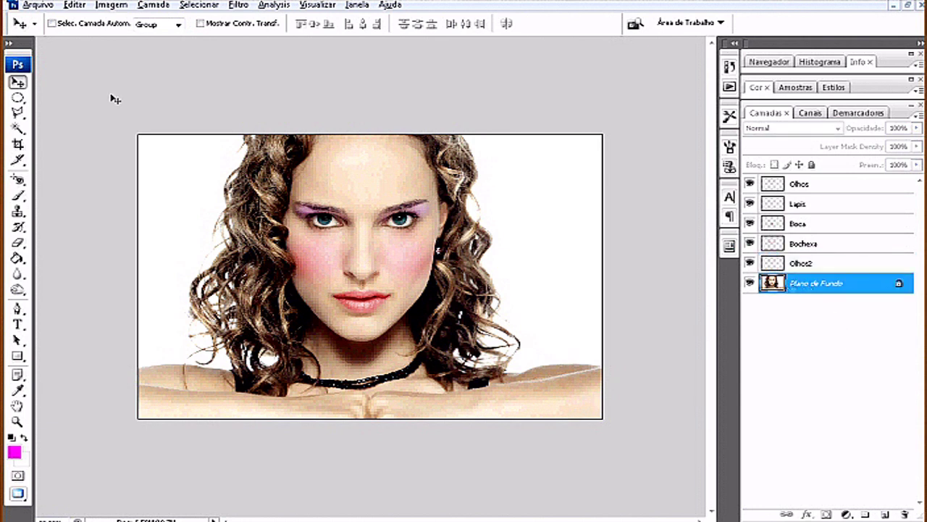
click(17, 114)
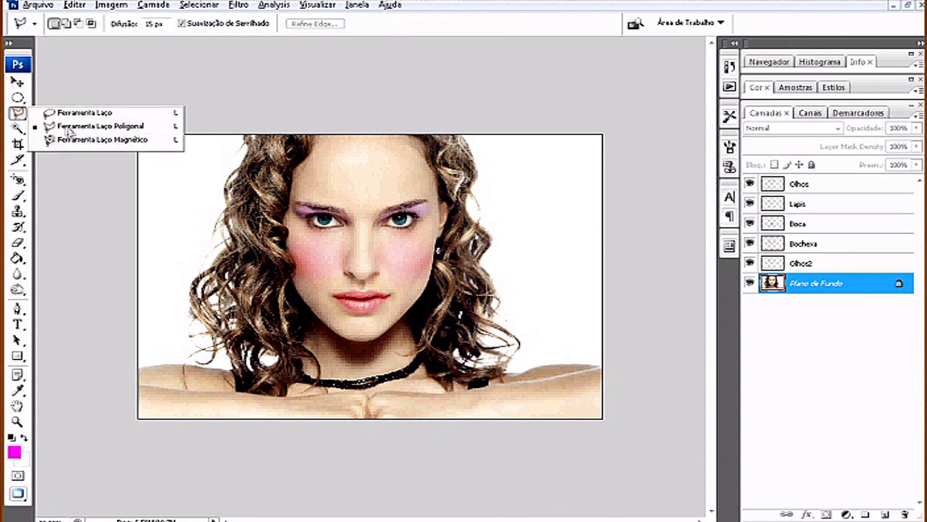
Step: With the Polygonal Lasso, outline the right-side curls, shoulder and neck up to the right eyebrow
click(69, 128)
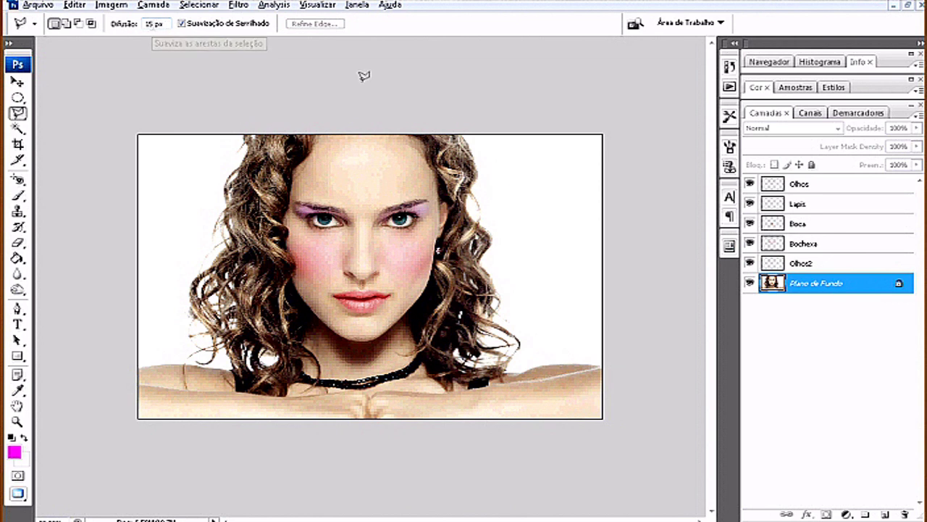
click(476, 120)
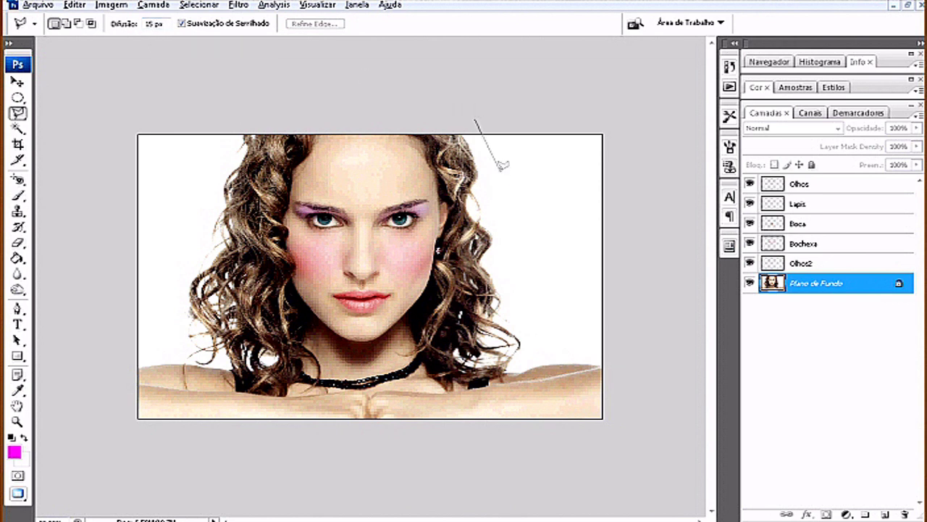
click(502, 180)
click(512, 257)
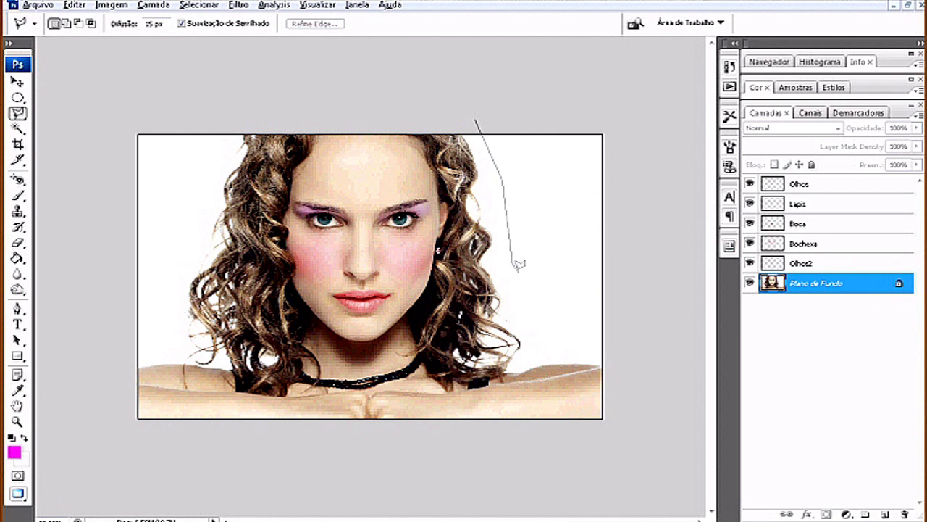
click(535, 324)
click(522, 372)
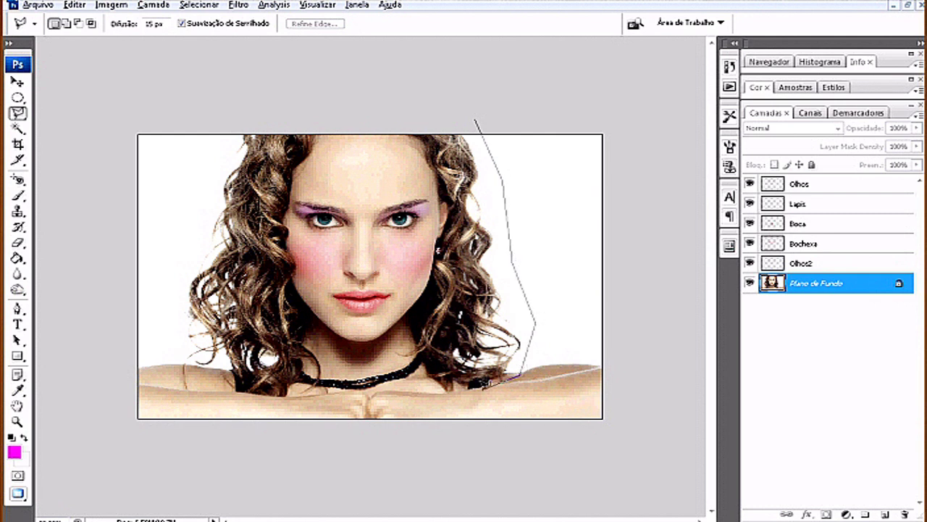
click(443, 386)
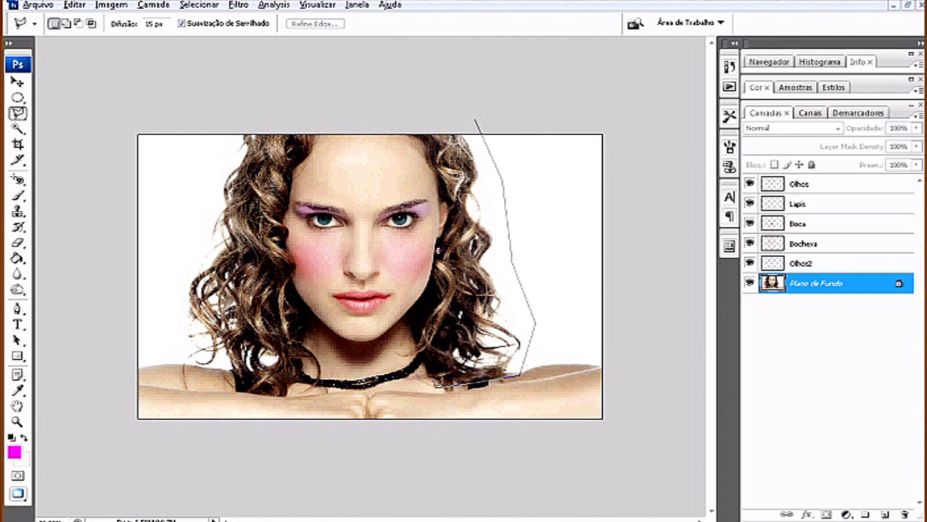
click(389, 355)
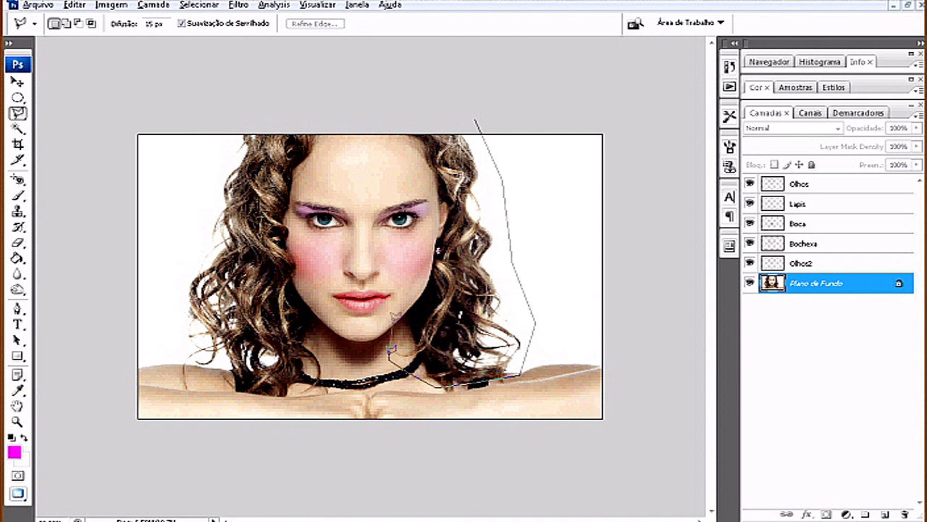
click(423, 265)
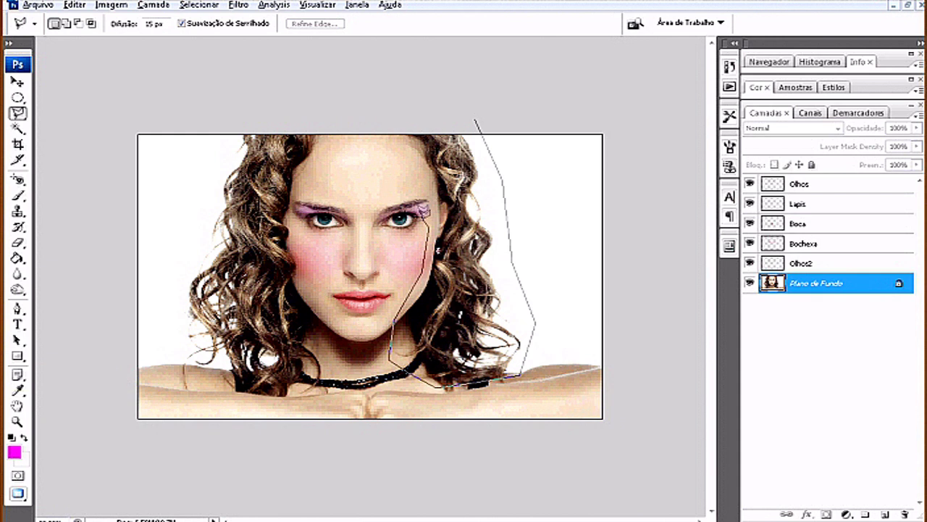
click(427, 214)
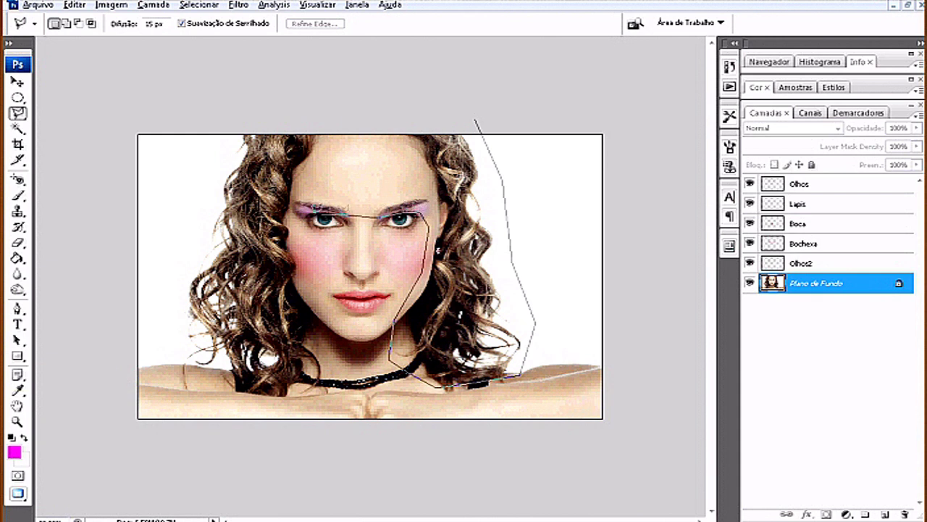
Step: Continue the outline across the brows, down the left cheek and left curls, and close it
click(298, 210)
click(305, 279)
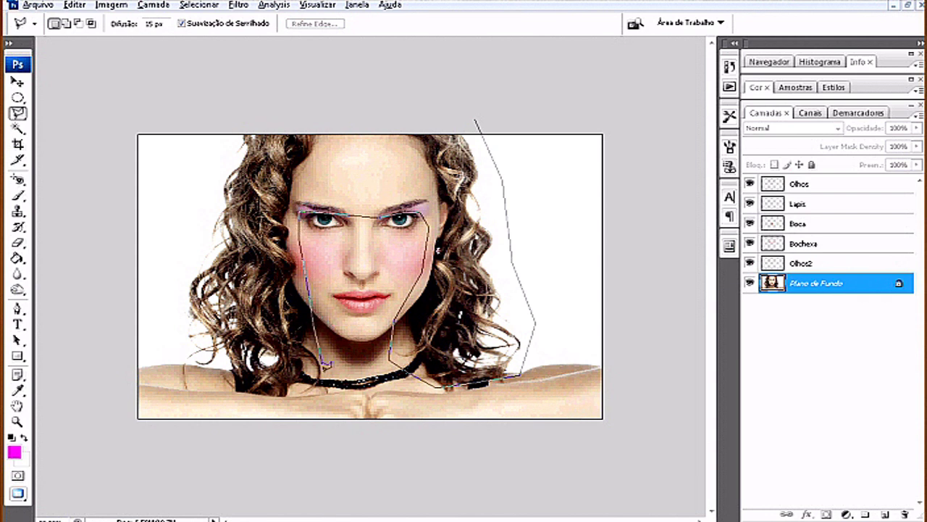
click(287, 397)
click(218, 393)
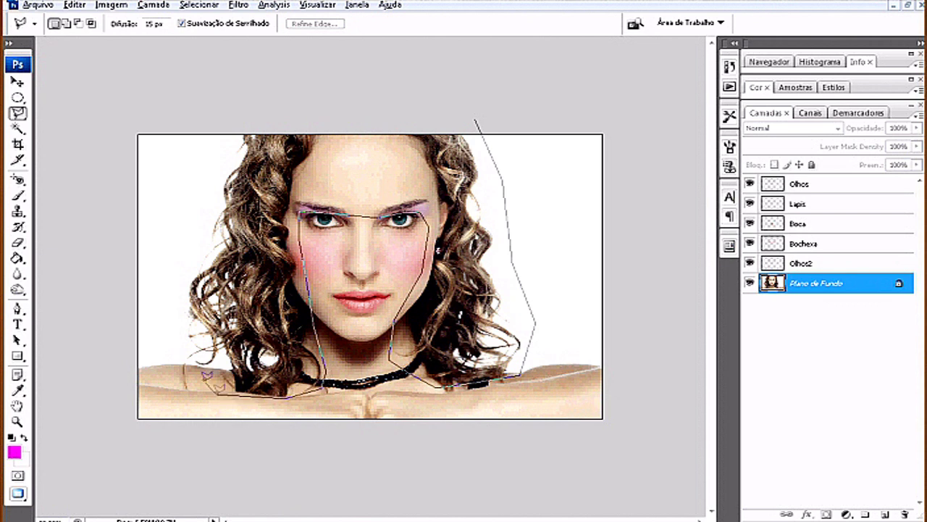
click(184, 363)
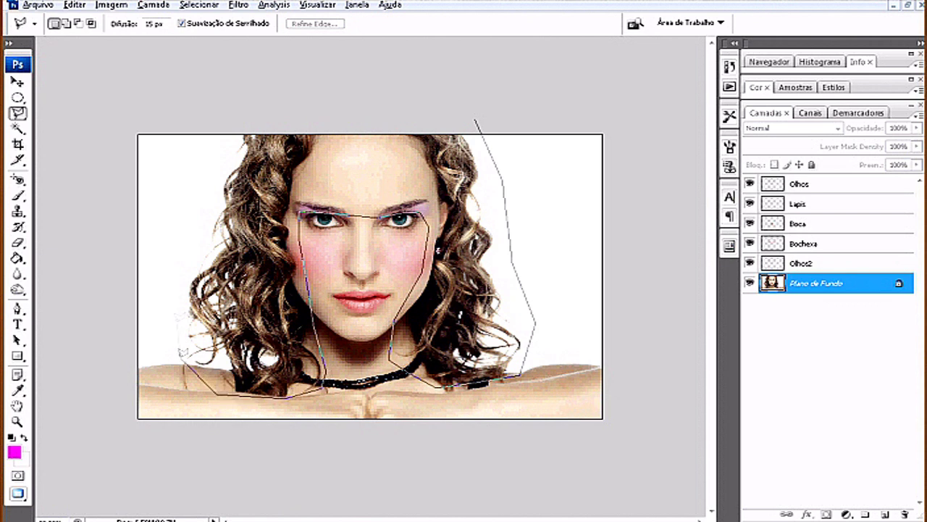
click(173, 305)
click(233, 116)
double_click(407, 93)
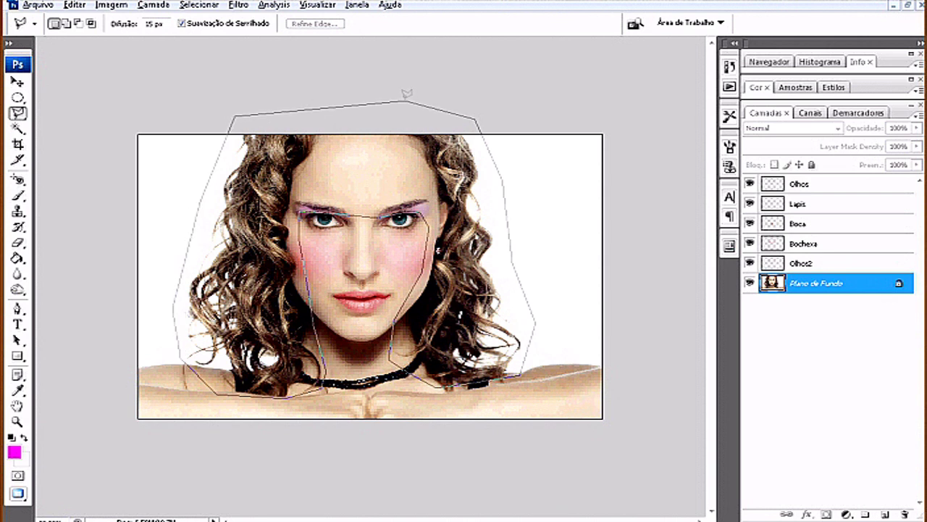
click(19, 83)
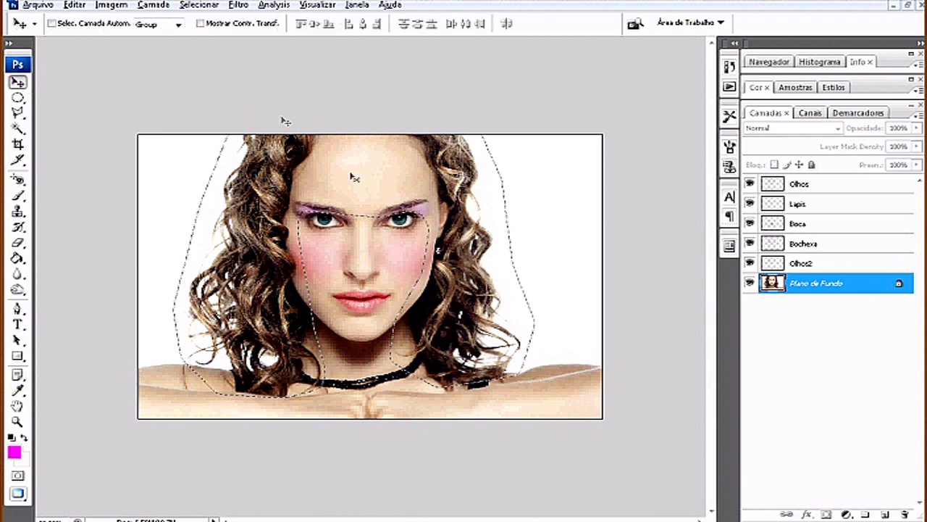
Step: Open Intervalo de Cores from the Selecionar menu
click(204, 6)
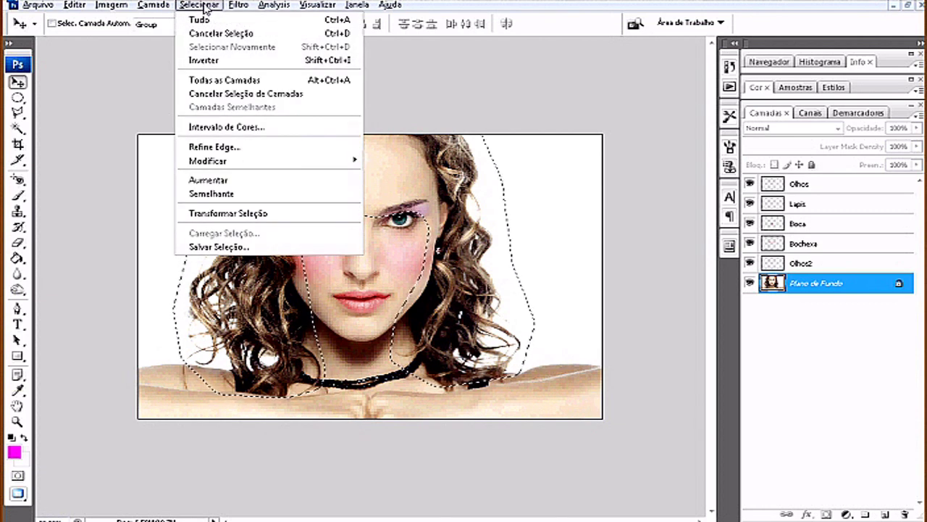
click(292, 135)
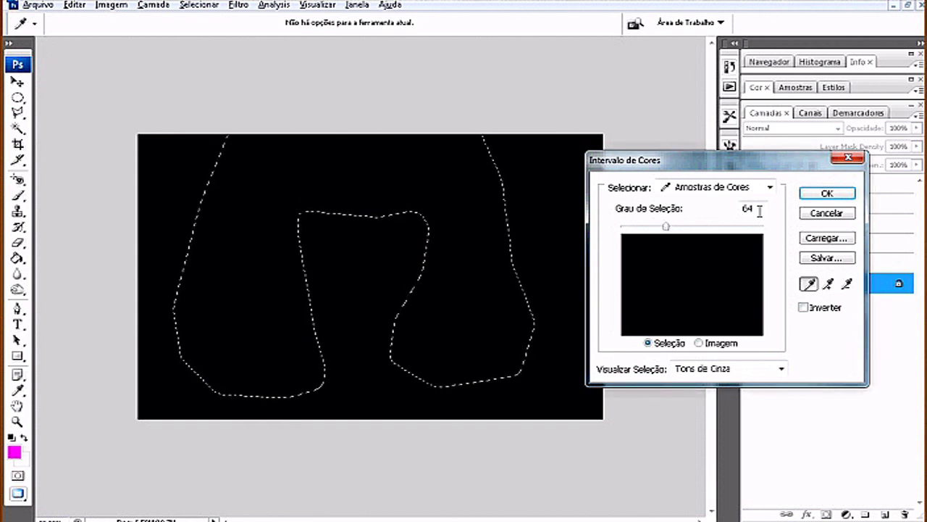
Step: Preview the photo and sample the curly hair colour with the eyedropper
click(692, 369)
click(689, 384)
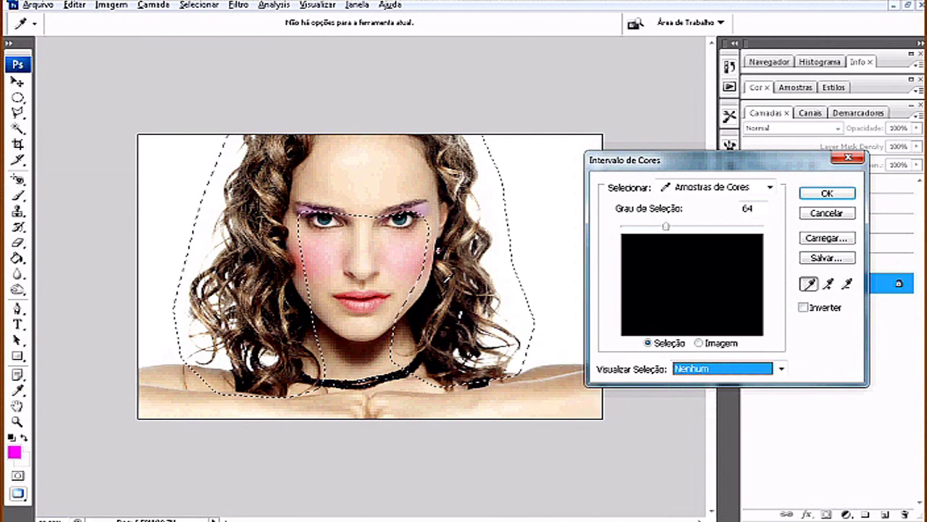
click(449, 283)
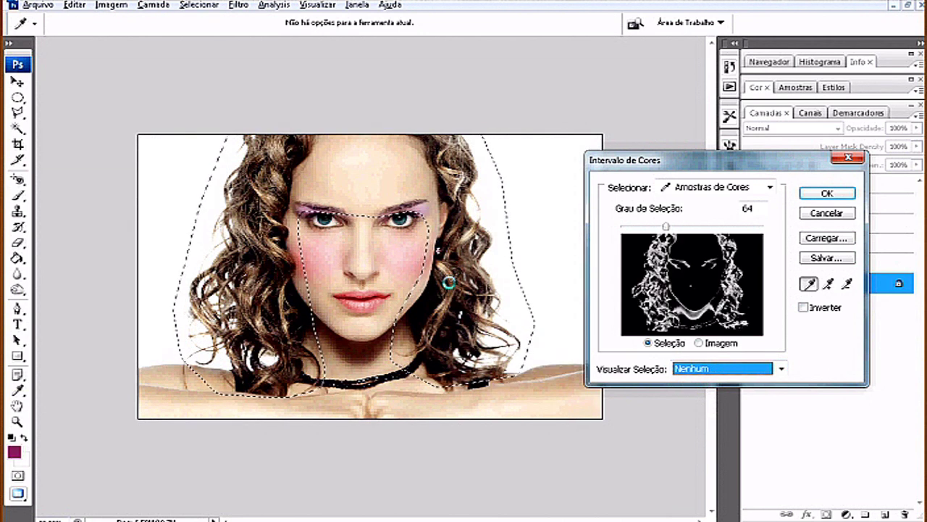
click(450, 283)
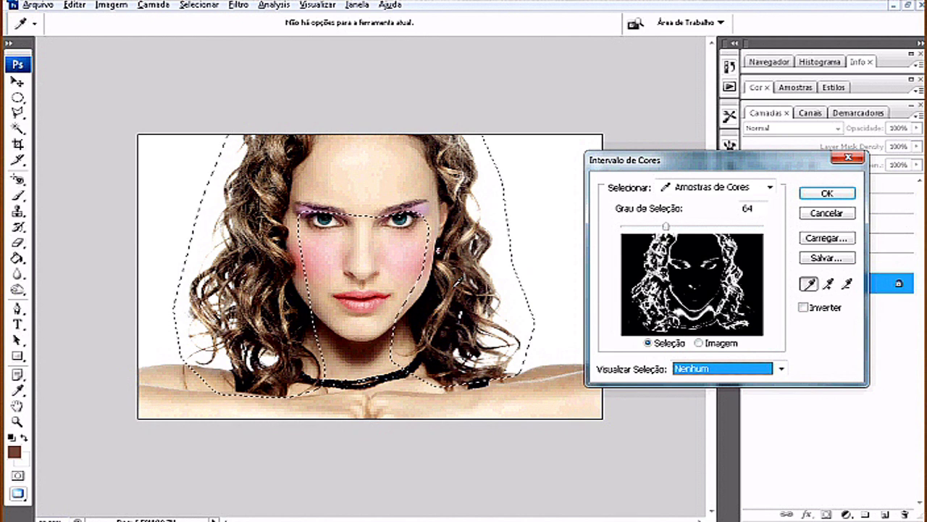
click(449, 280)
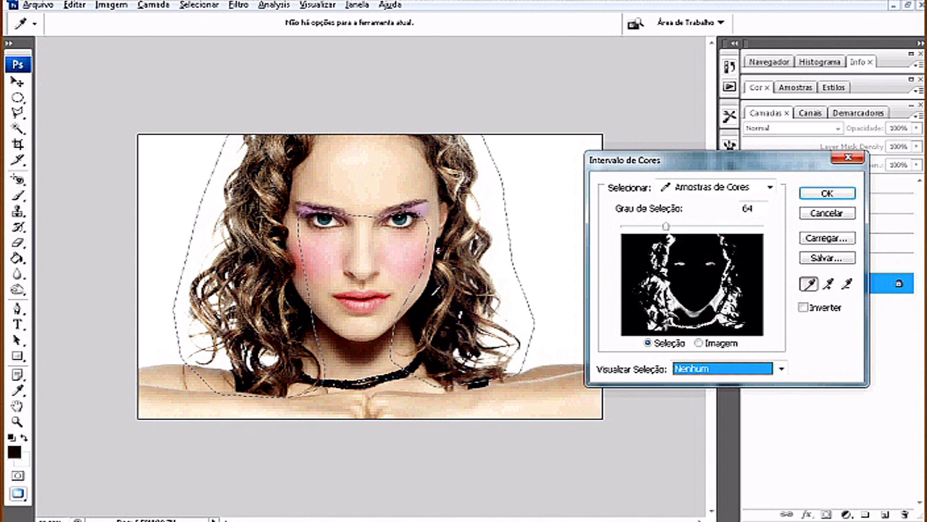
click(450, 281)
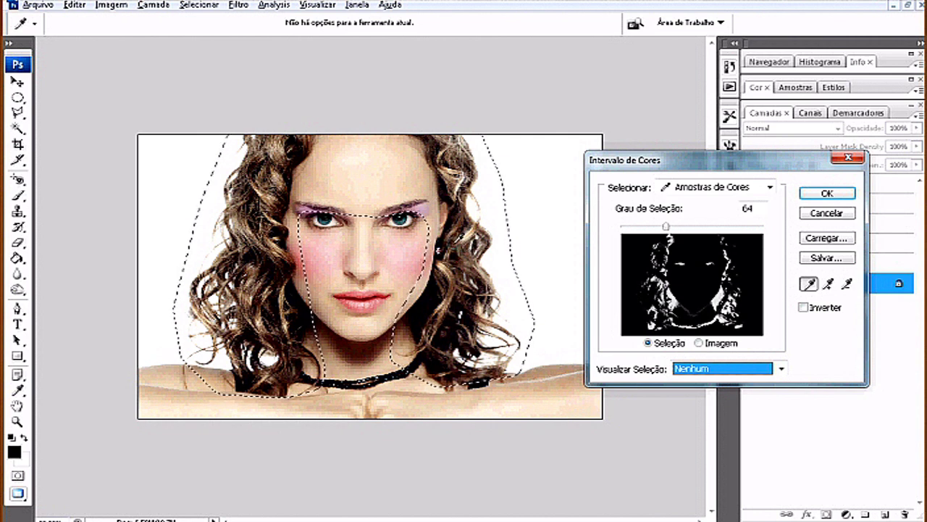
click(451, 244)
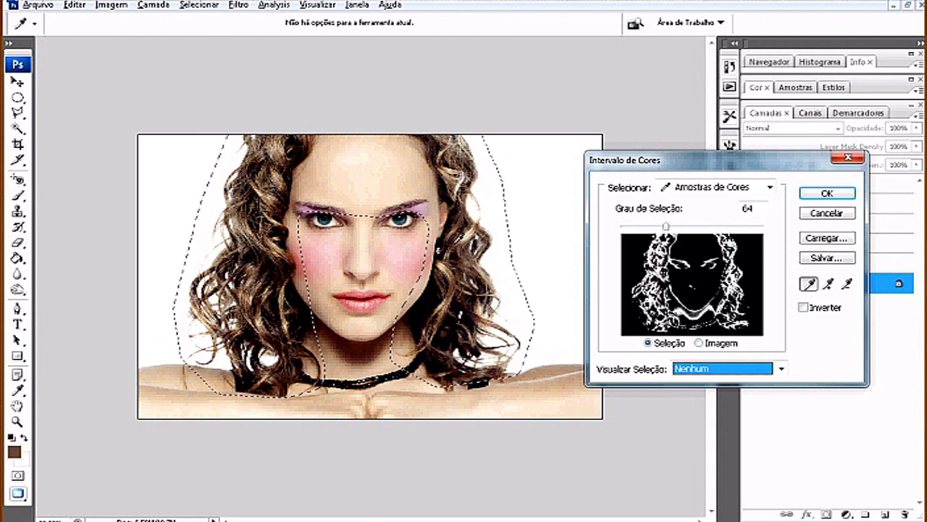
Step: Switch the preview to Grayscale, set Fuzziness to 100 and apply the colour range
click(711, 373)
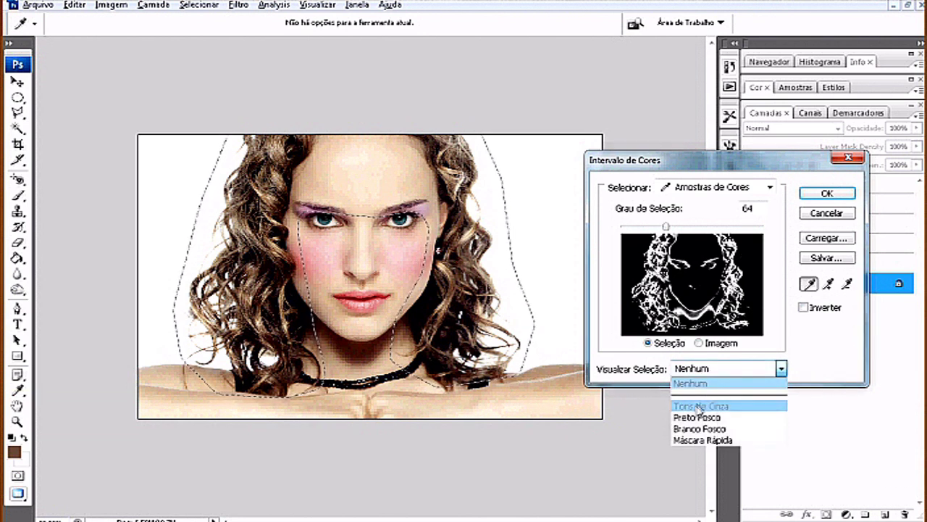
click(699, 406)
drag(666, 229, 692, 234)
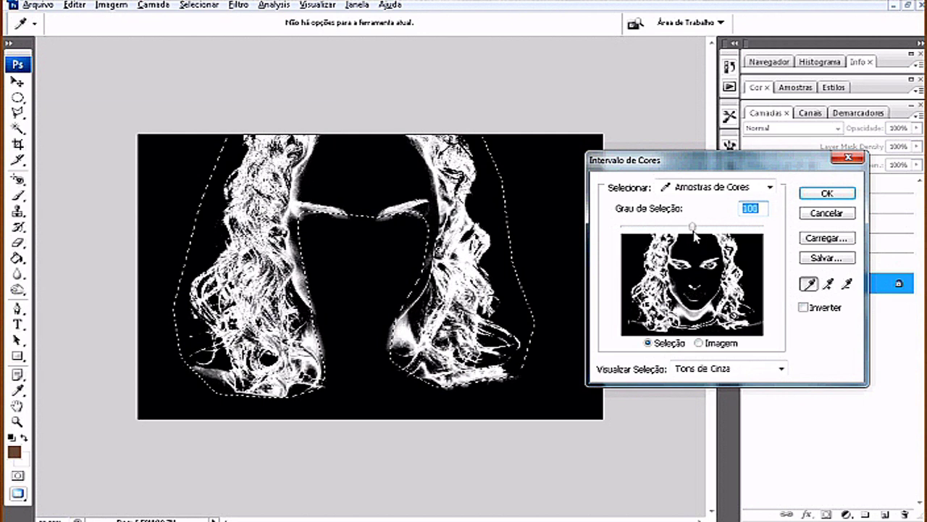
drag(693, 236, 692, 235)
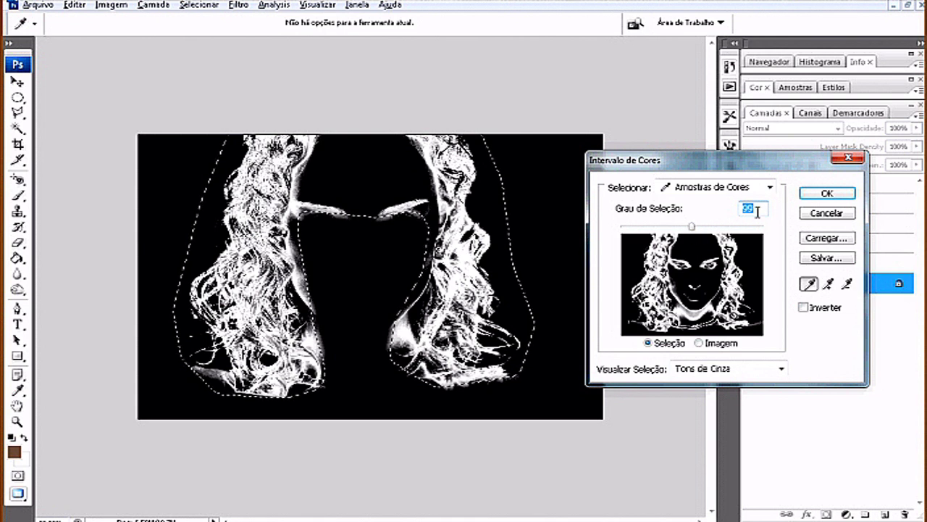
text(100)
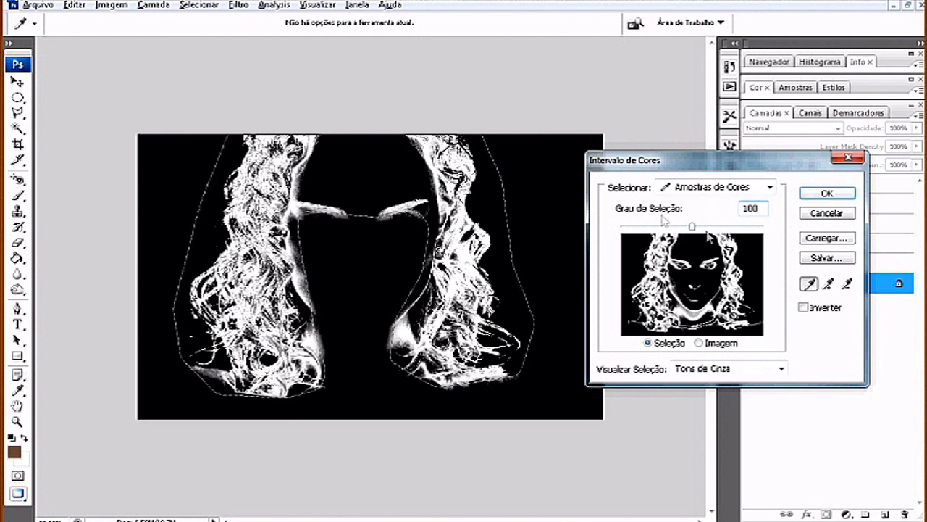
click(825, 194)
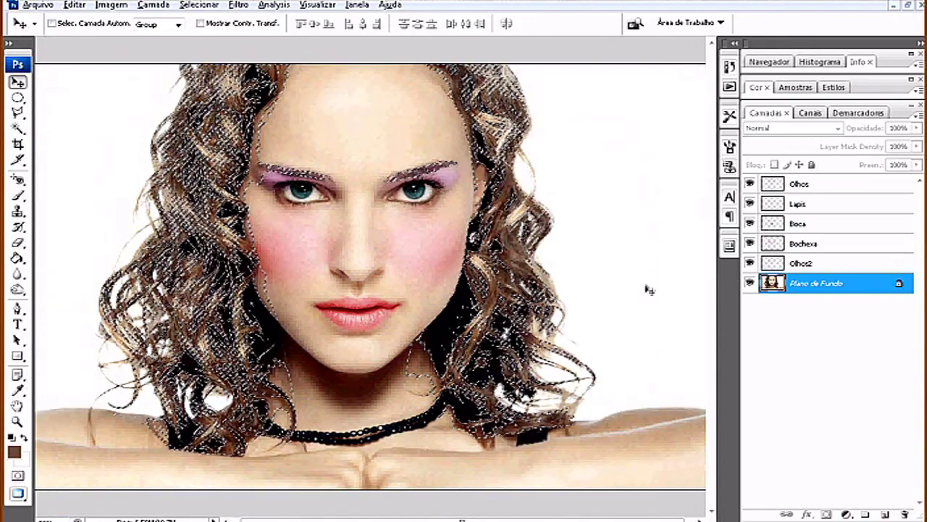
Step: Copy the selected hair to a new layer with Ctrl+J and hide Plano de Fundo
key(ctrl+j)
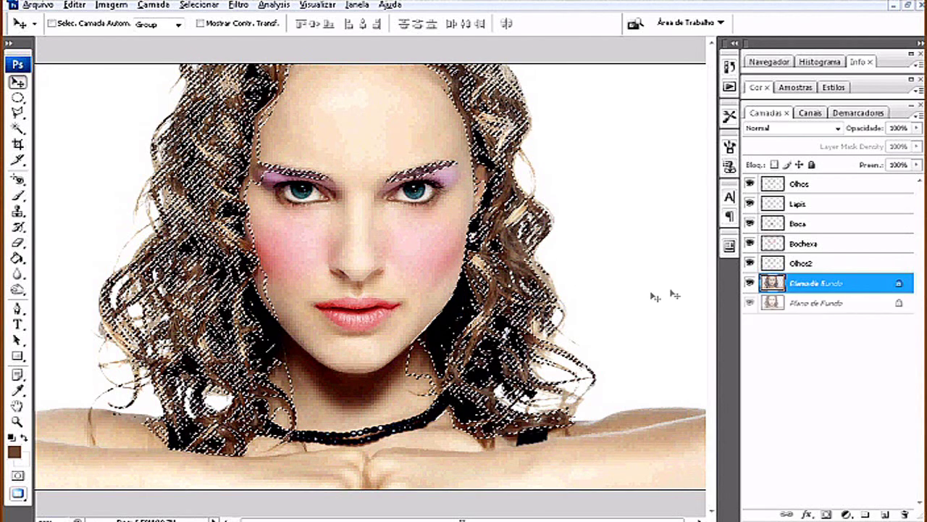
click(749, 303)
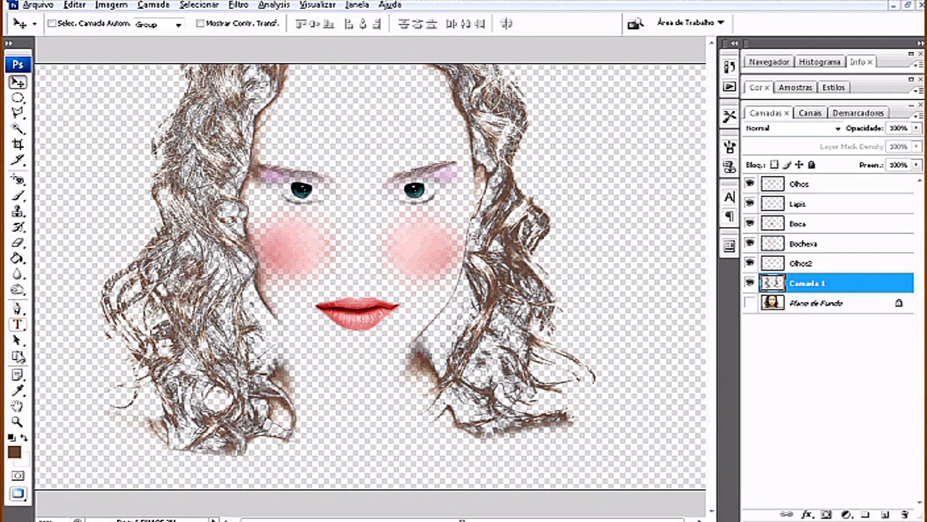
Step: Erase stray strokes near the neck, left jaw and hair edges with a 60 px eraser, then unhide the background
click(20, 245)
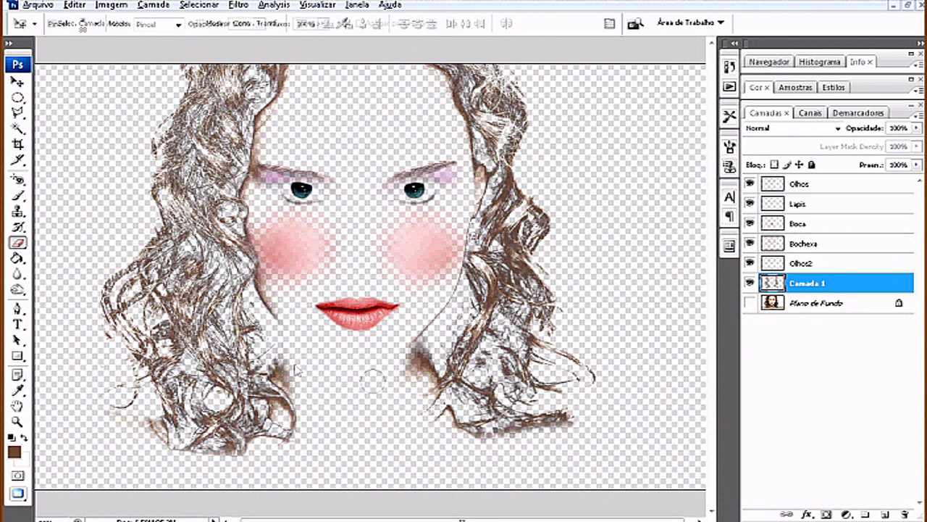
mouse_move(417, 360)
mouse_down()
mouse_move(430, 355)
mouse_move(425, 377)
mouse_move(435, 319)
mouse_move(398, 371)
mouse_up()
key(bracketleft)
key(bracketleft)
key(bracketright)
key(bracketright)
key(bracketright)
key(bracketleft)
key(bracketleft)
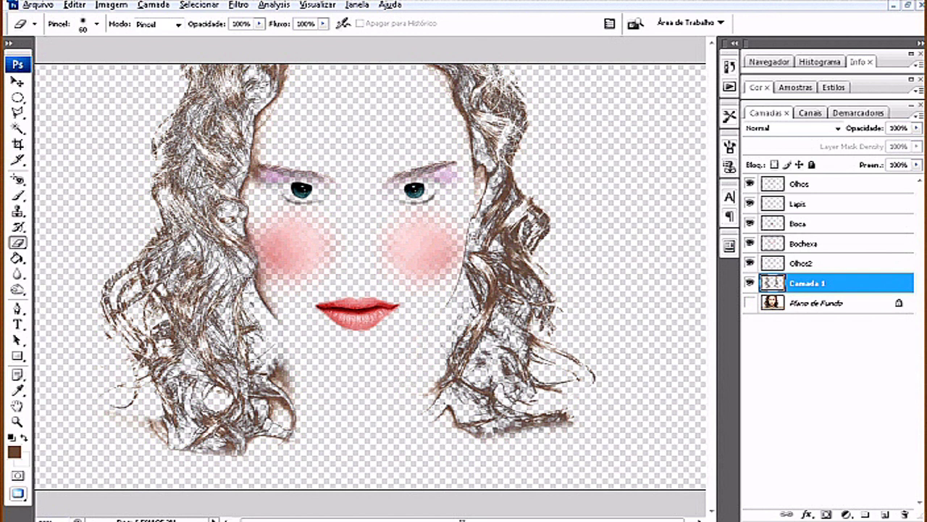
mouse_move(258, 289)
mouse_down()
mouse_move(262, 281)
mouse_move(280, 319)
mouse_move(252, 222)
mouse_move(274, 190)
mouse_up()
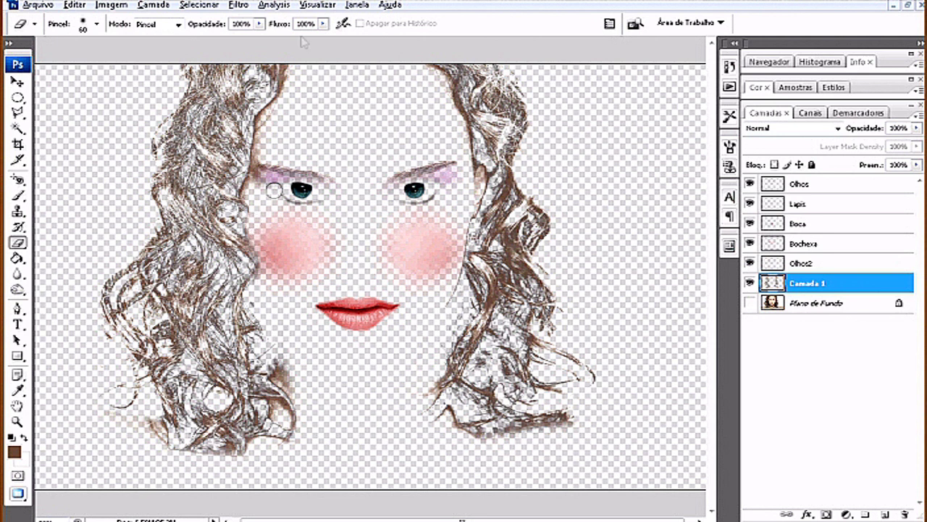
mouse_move(289, 67)
mouse_down()
mouse_move(288, 95)
mouse_move(266, 114)
mouse_move(275, 109)
mouse_move(251, 200)
mouse_move(253, 177)
mouse_move(247, 193)
mouse_up()
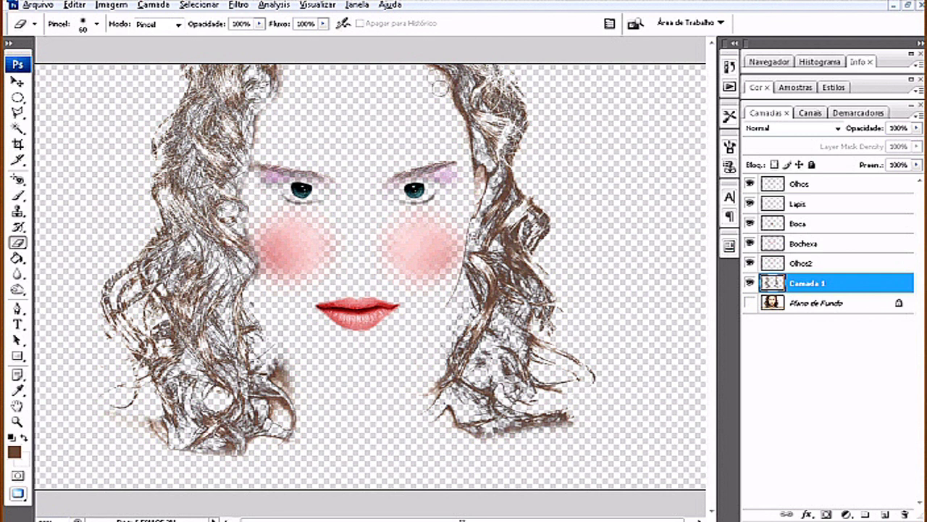
mouse_move(428, 70)
mouse_down()
mouse_move(451, 96)
mouse_move(475, 164)
mouse_move(456, 262)
mouse_move(424, 327)
mouse_up()
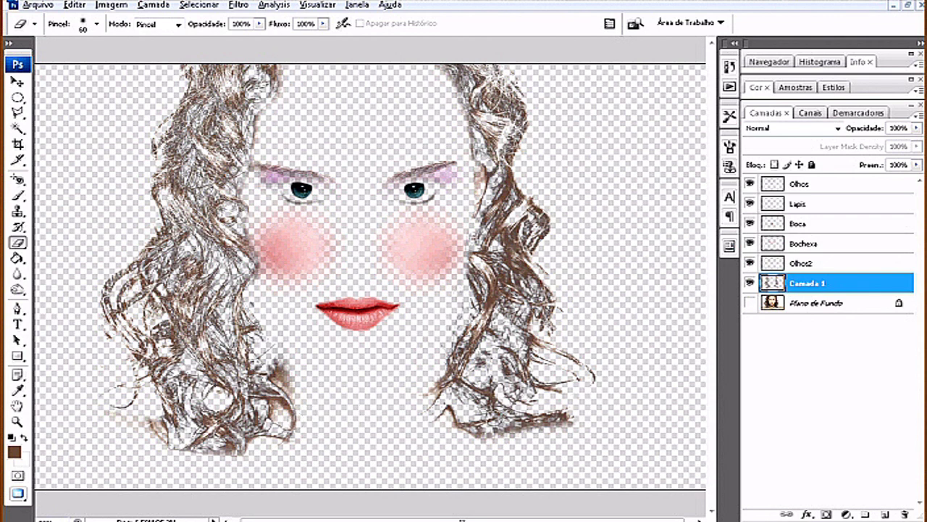
click(750, 304)
Step: Toggle the background and hair layer visibility to check the hair, leaving the background visible
click(18, 82)
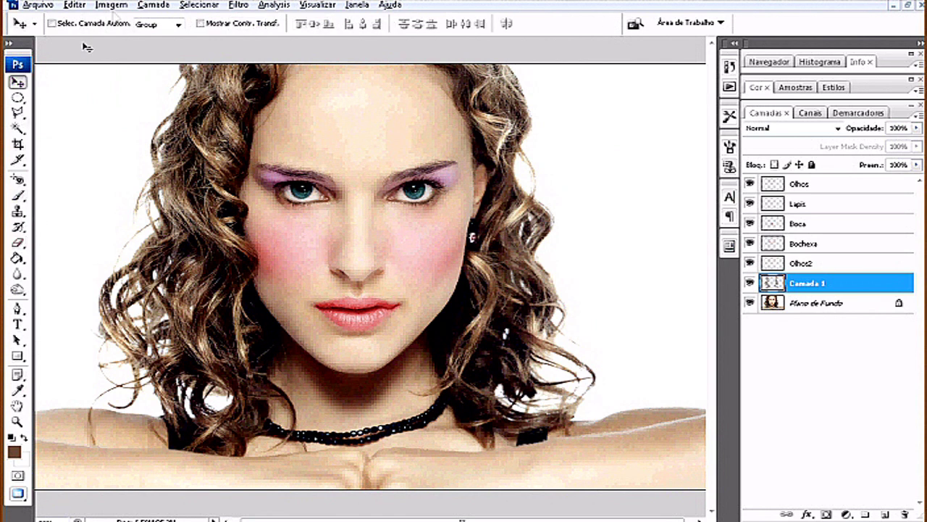
click(112, 7)
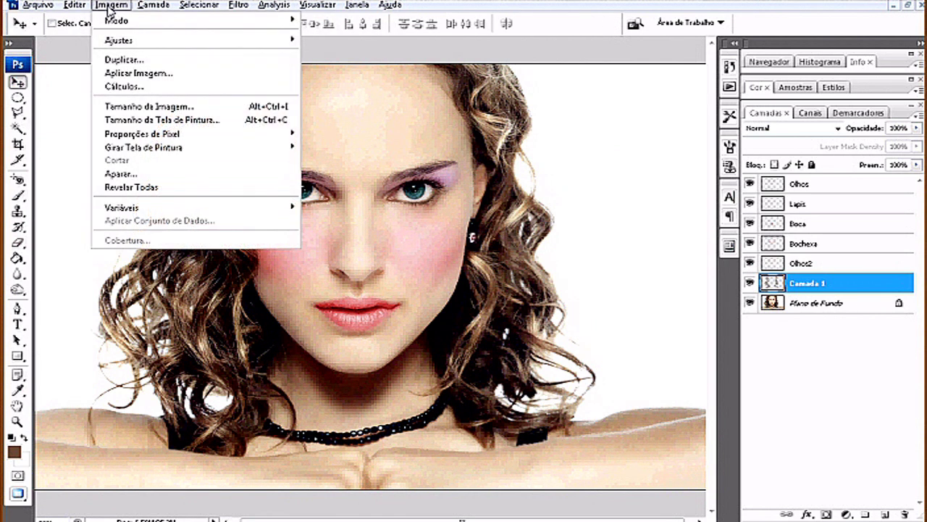
click(125, 7)
click(748, 305)
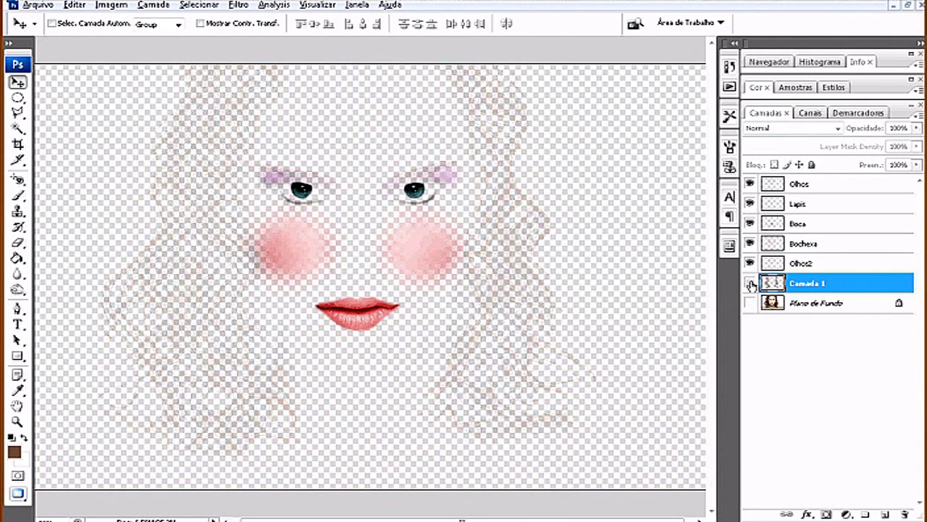
click(751, 284)
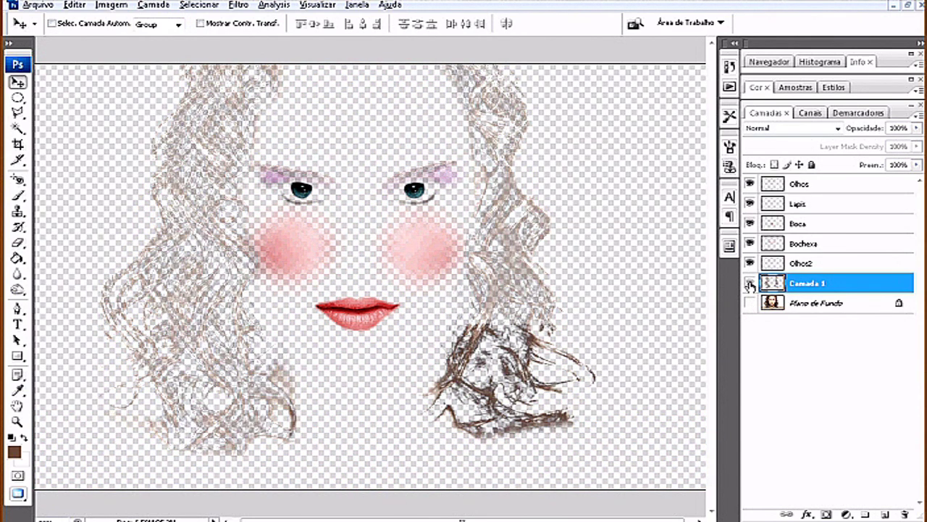
click(750, 284)
click(751, 307)
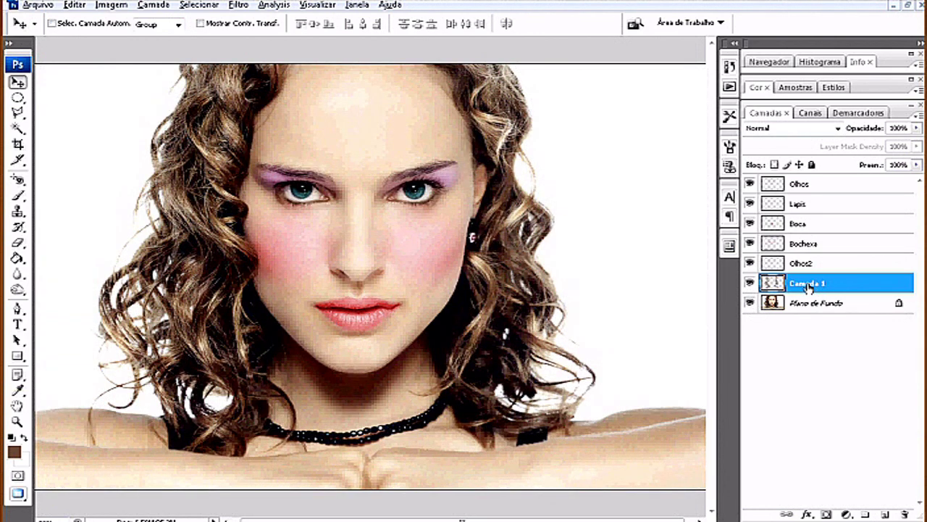
Step: Rename Camada 1 to Cabelo and keep it selected
double_click(806, 284)
text(Cab)
click(803, 383)
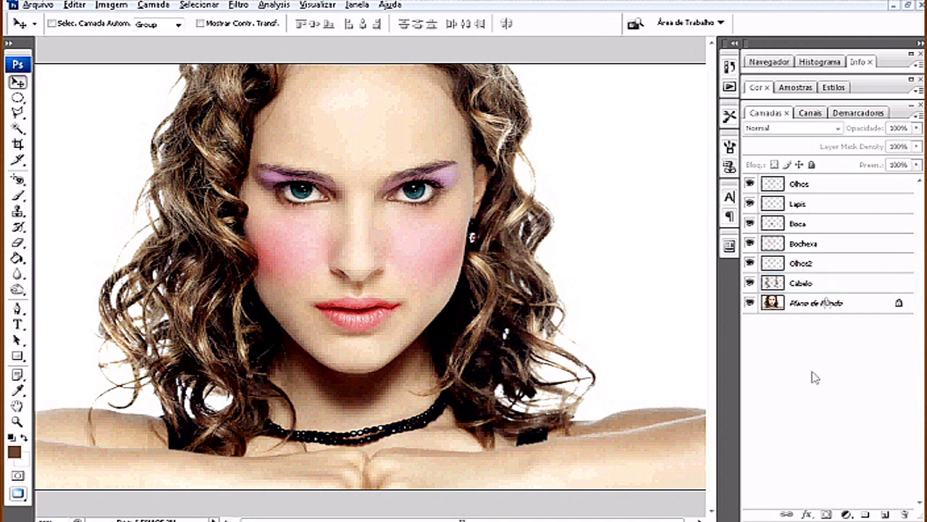
click(827, 283)
click(113, 6)
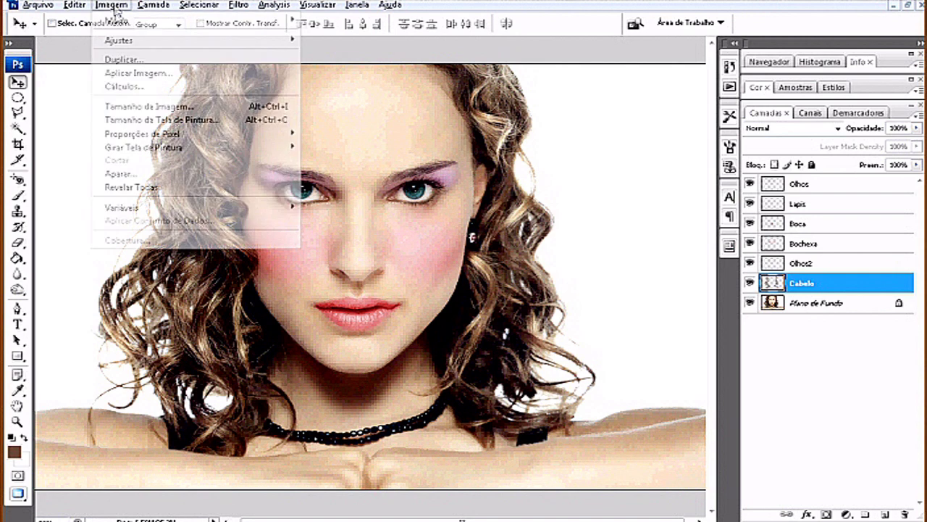
Step: Apply Matiz/Saturação with Colorir ticked, shifting the hue to red and boosting saturation
mouse_move(127, 40)
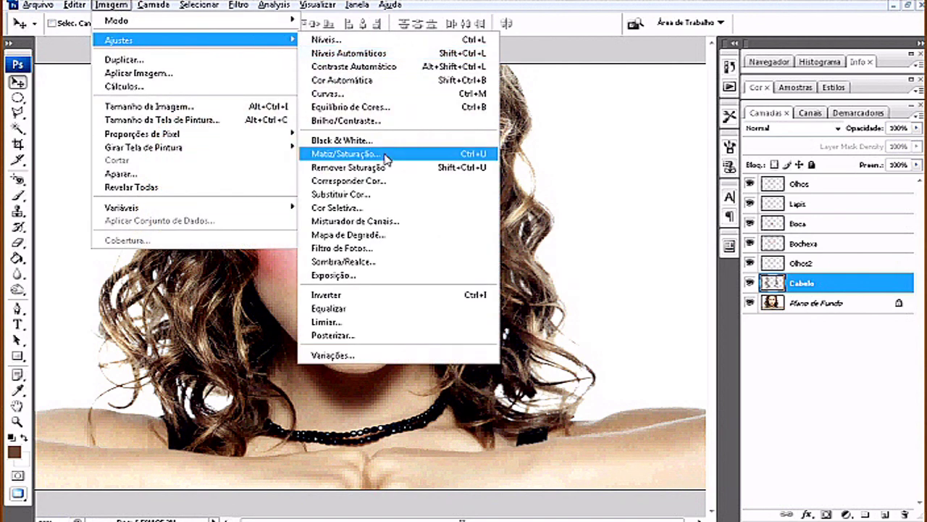
click(386, 158)
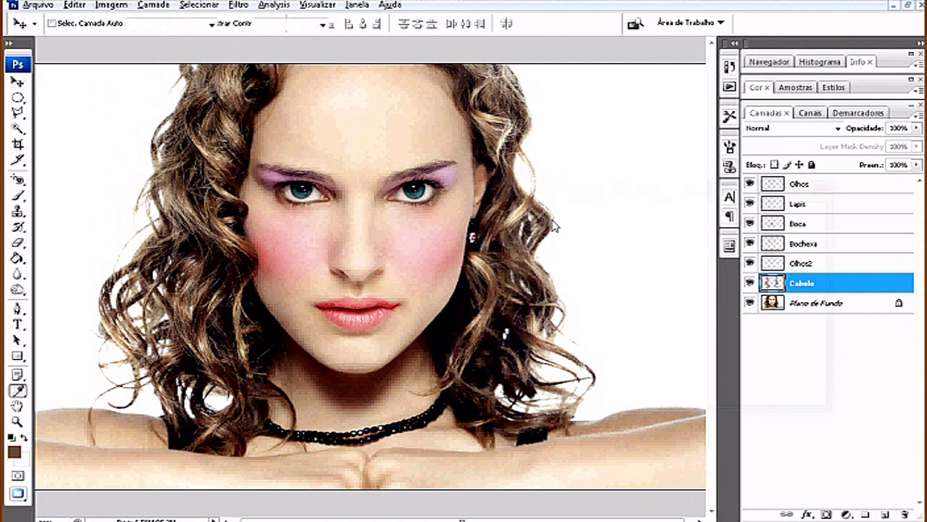
click(768, 349)
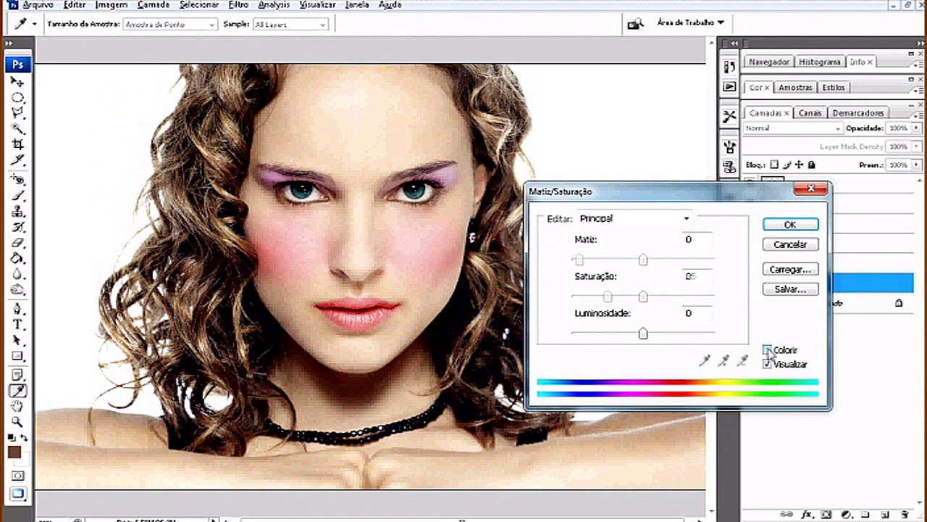
drag(579, 259, 555, 262)
drag(610, 301, 676, 303)
mouse_move(642, 336)
mouse_down()
mouse_move(624, 335)
mouse_move(628, 344)
mouse_move(658, 338)
mouse_move(642, 334)
mouse_up()
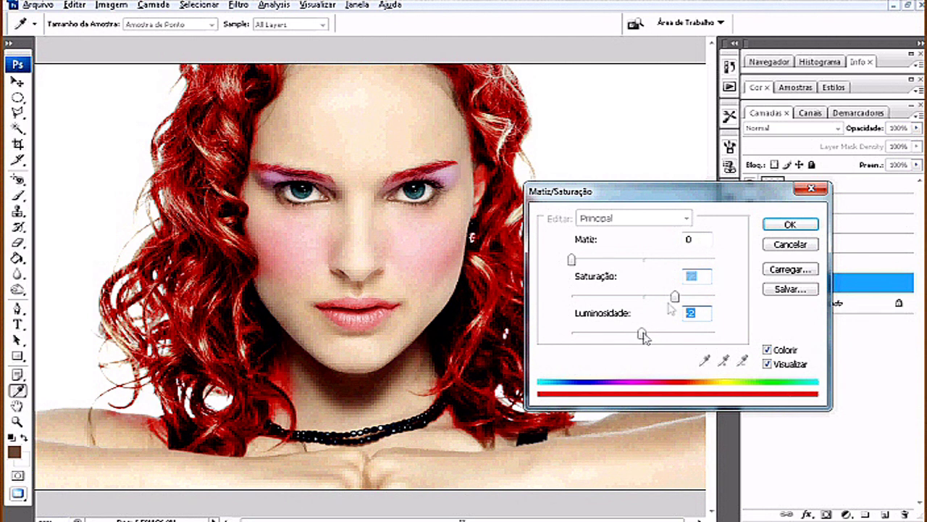
Step: Settle on hue 0, saturation 50 and lightness 0, and confirm the red tint
drag(673, 296, 647, 298)
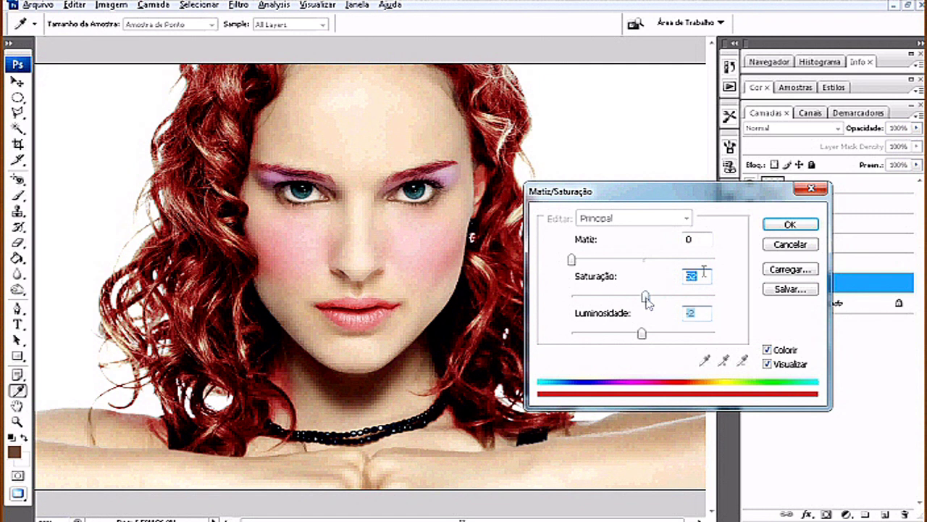
click(707, 281)
key(shift+Left)
text(0)
key(Tab)
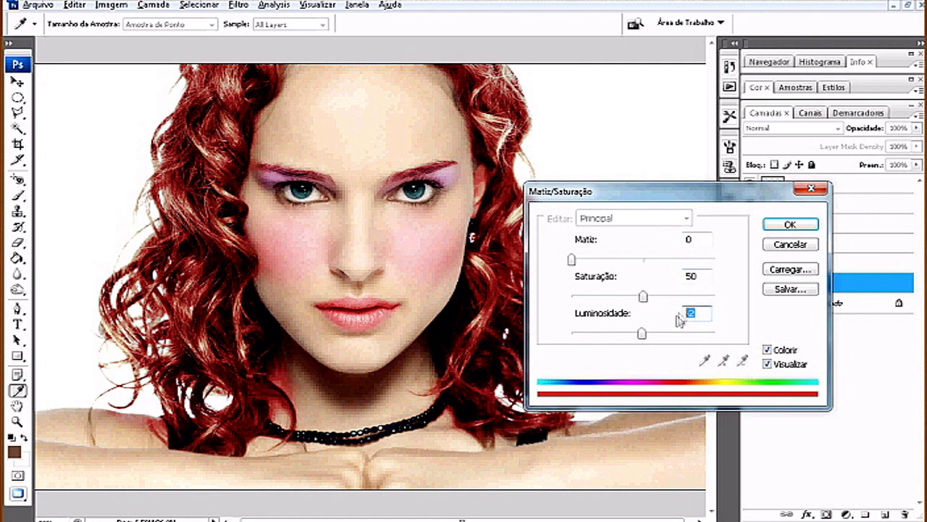
text(0)
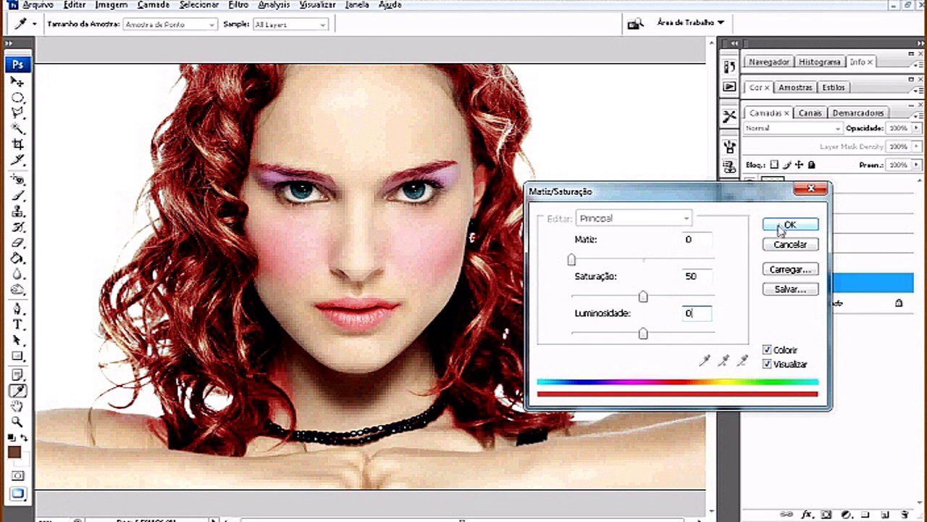
click(783, 225)
key(v)
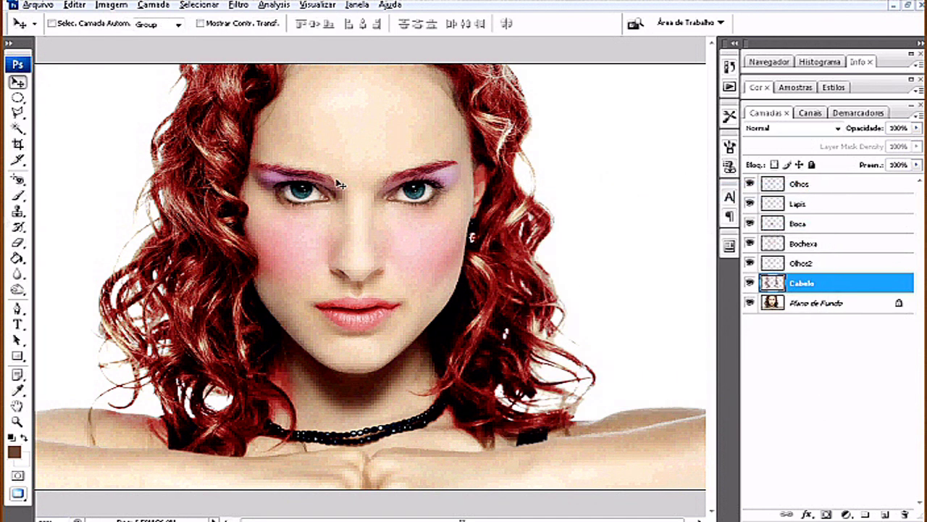
Step: Erase red spill from the left cheek, jawline and shoulder using a 31–45 px eraser
click(17, 242)
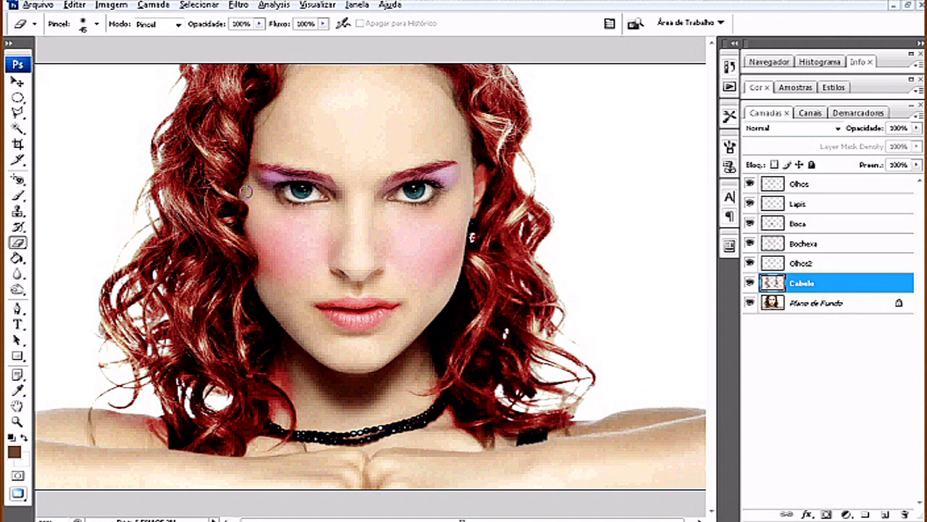
key(ctrl+plus)
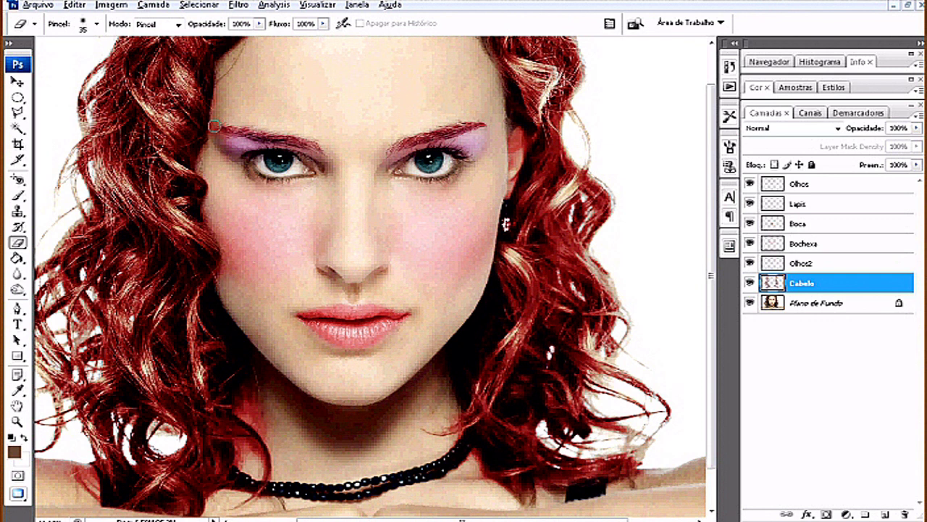
right_click(213, 126)
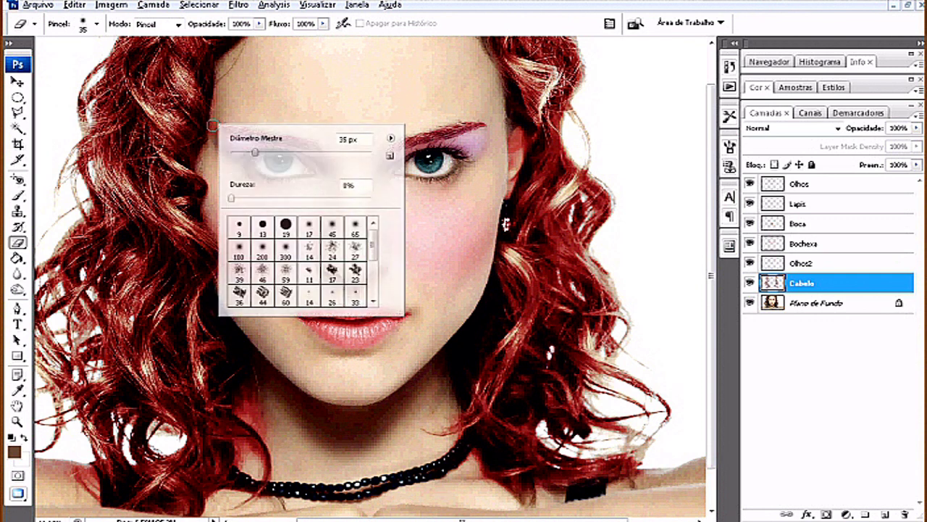
drag(254, 155, 253, 155)
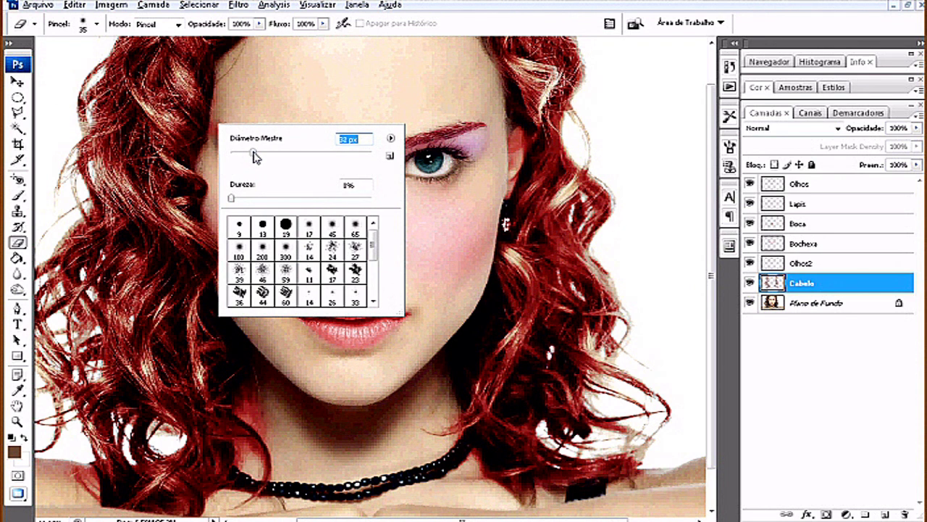
click(211, 134)
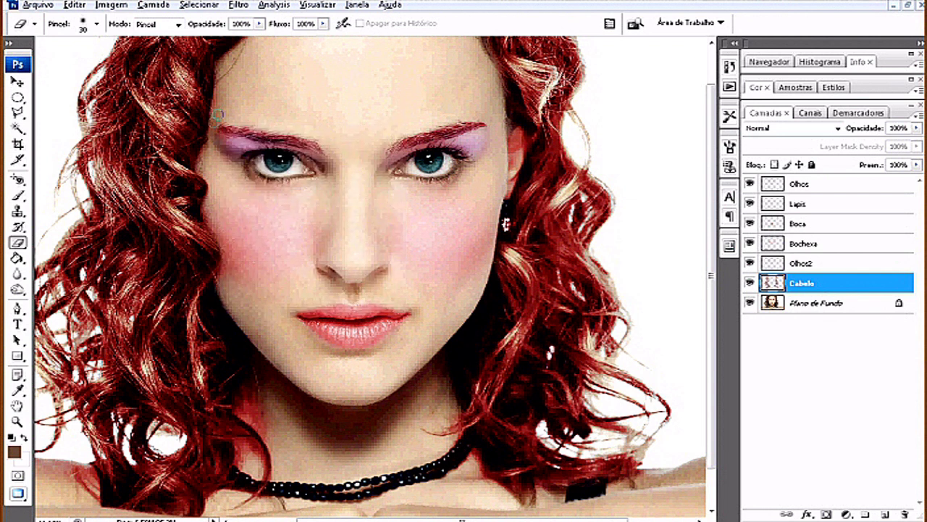
drag(219, 103, 235, 240)
key(bracketright)
key(bracketright)
key(bracketright)
mouse_move(261, 414)
mouse_down()
mouse_move(254, 389)
mouse_move(271, 431)
mouse_up()
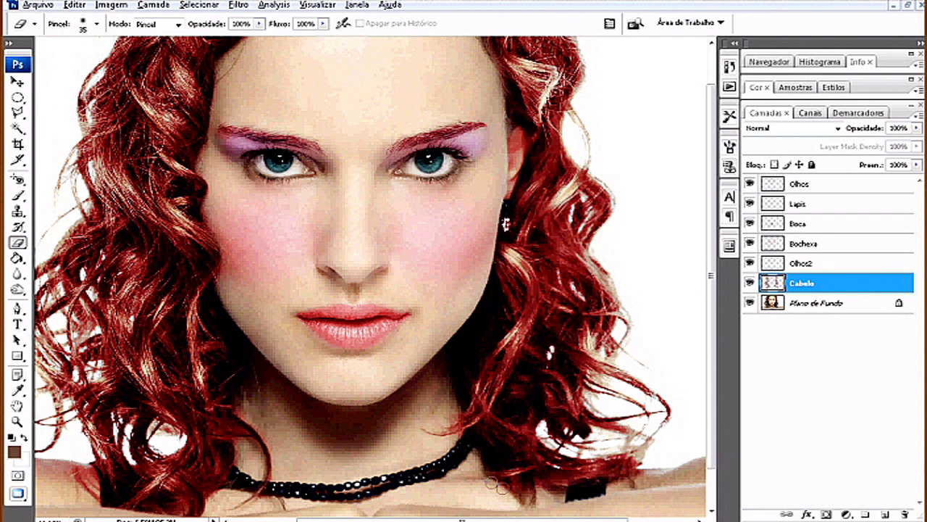
key(bracketright)
drag(542, 491, 563, 496)
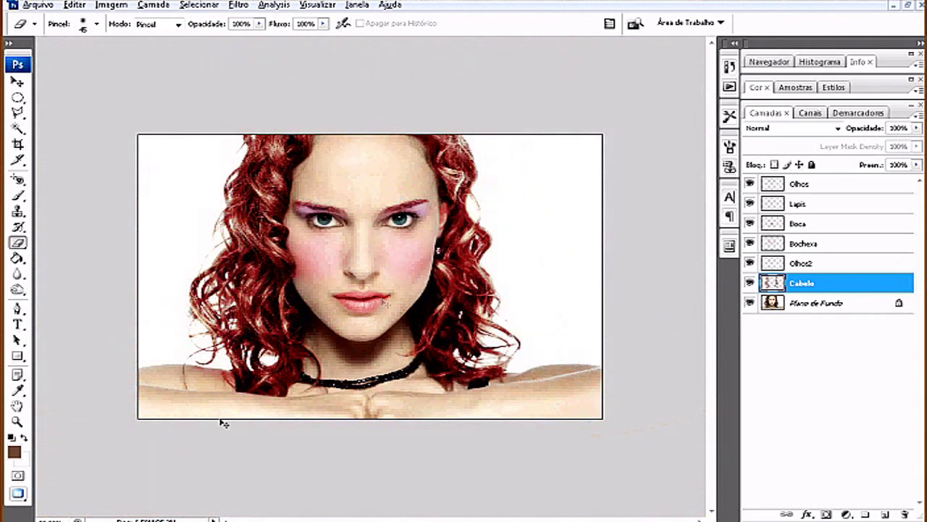
key(bracketright)
click(18, 82)
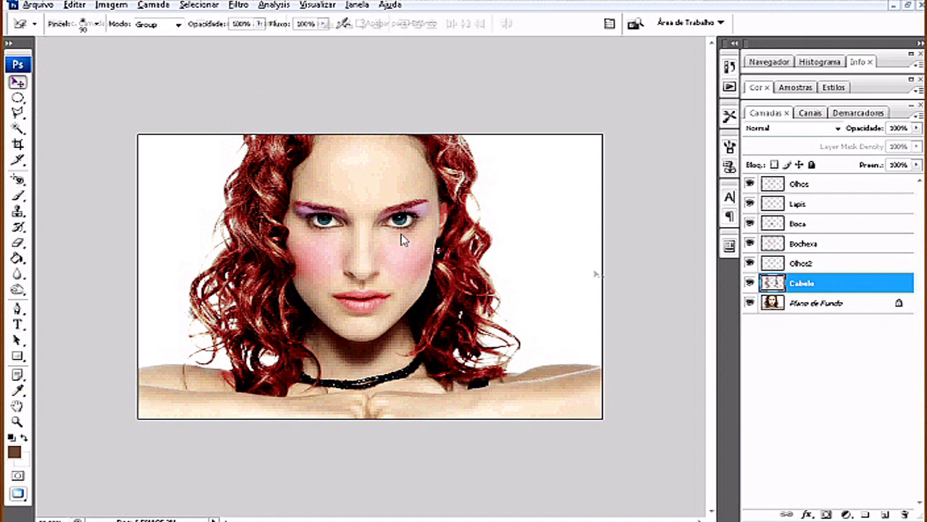
click(818, 190)
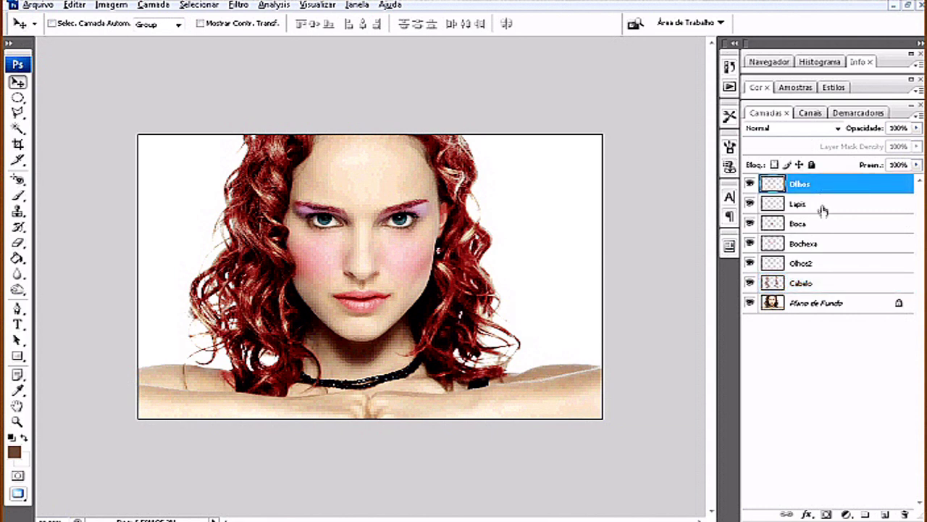
click(823, 209)
click(821, 189)
Step: Save the portrait, then Save As 'Portrait-of-a-beautifulface' keeping the Photoshop (*.PSD) format
click(39, 6)
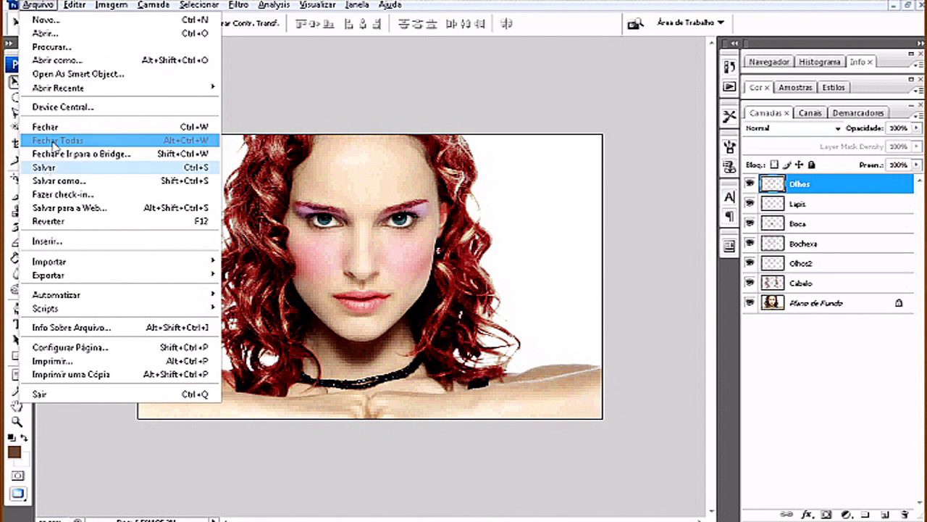
click(47, 168)
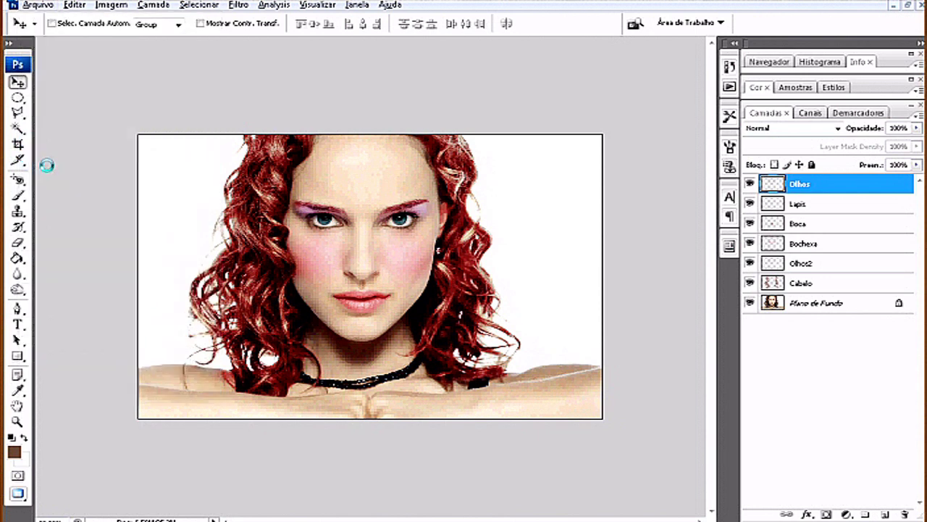
click(39, 6)
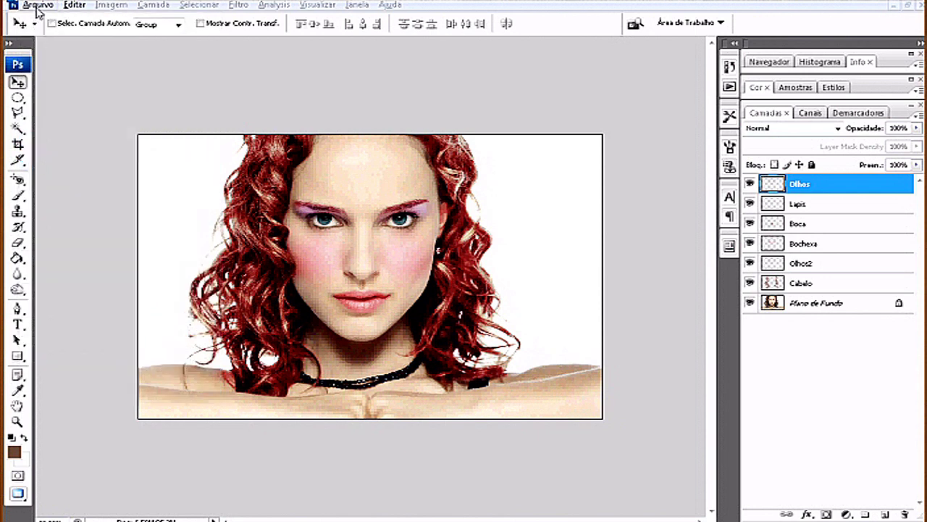
click(58, 181)
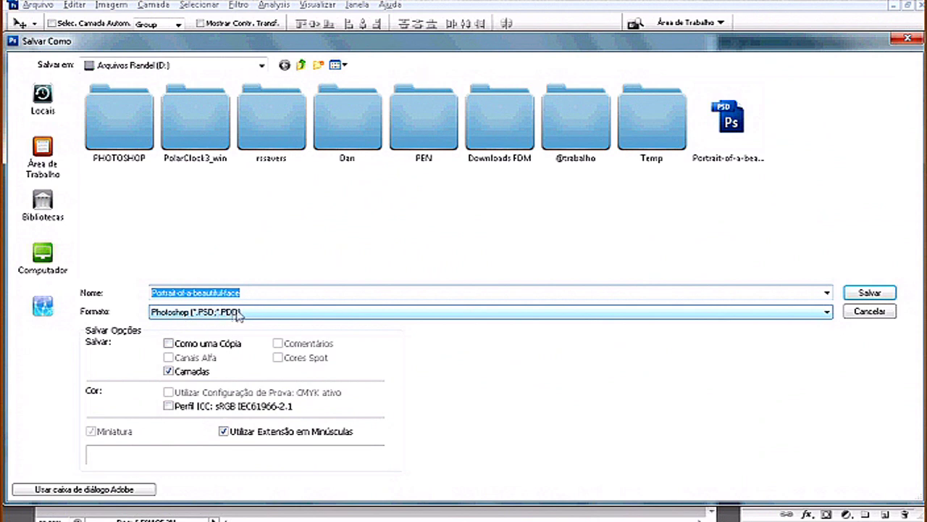
click(195, 313)
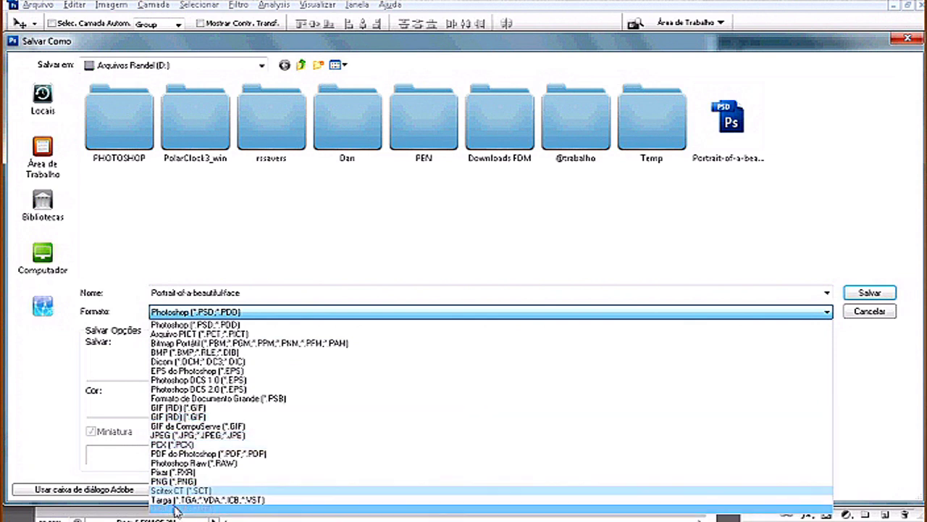
click(192, 324)
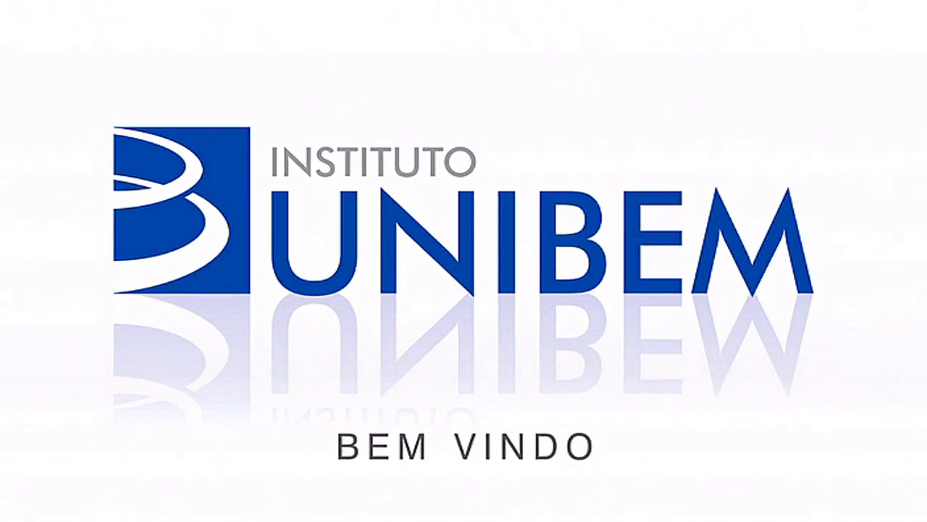